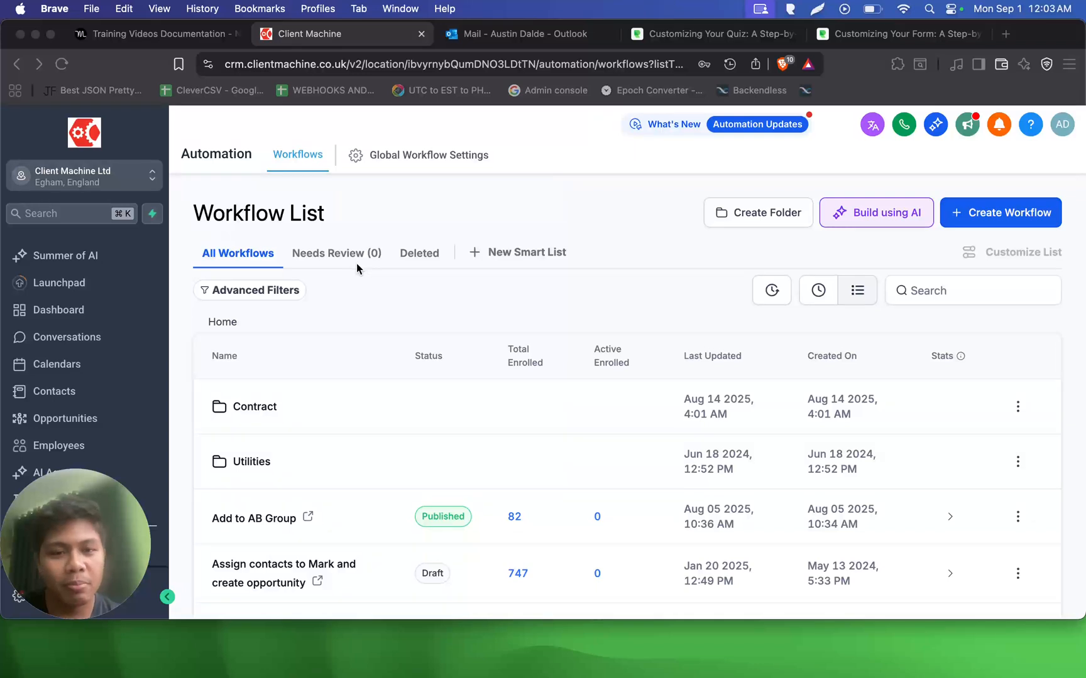
- Create a new blank workflow from scratch
scroll(119, 272, down, 3)
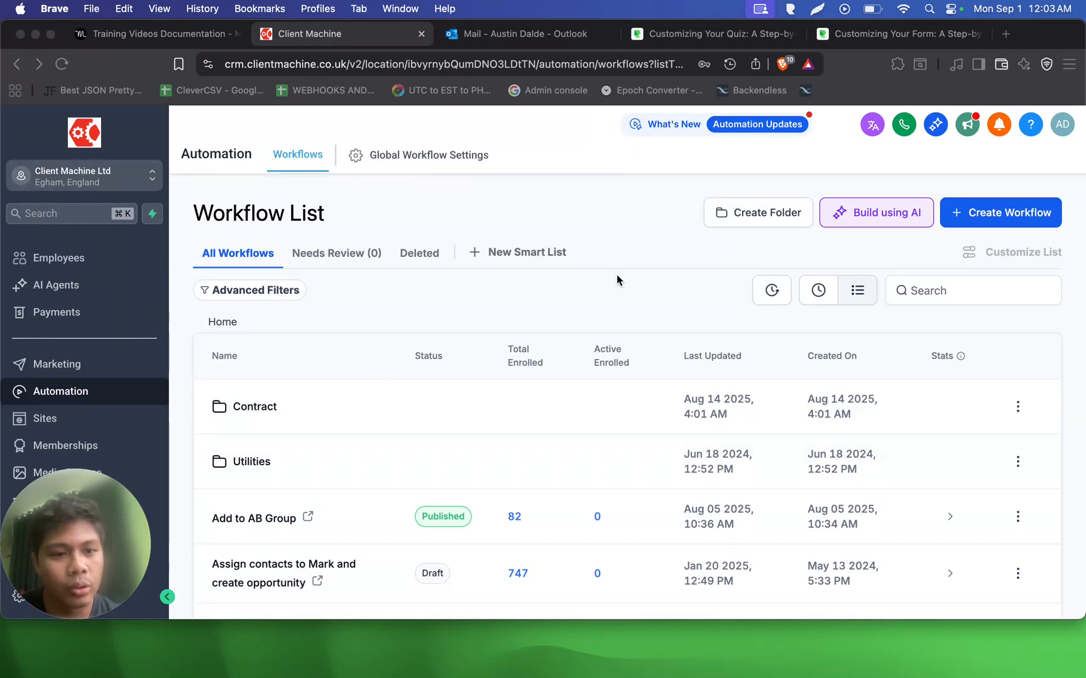
click(973, 221)
click(973, 218)
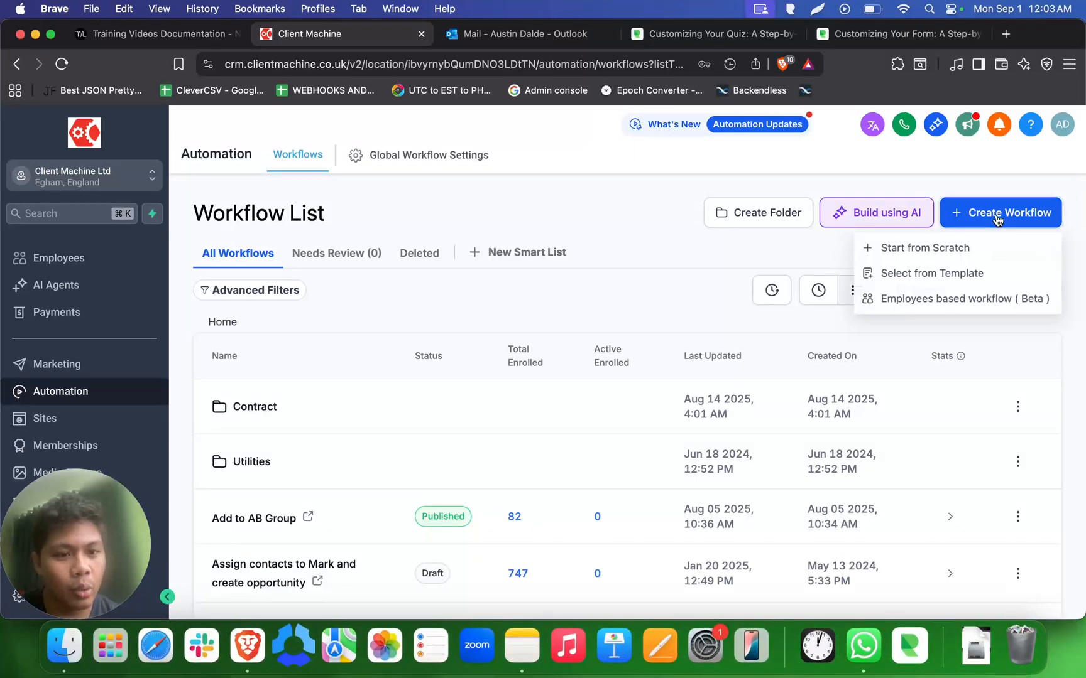
click(965, 252)
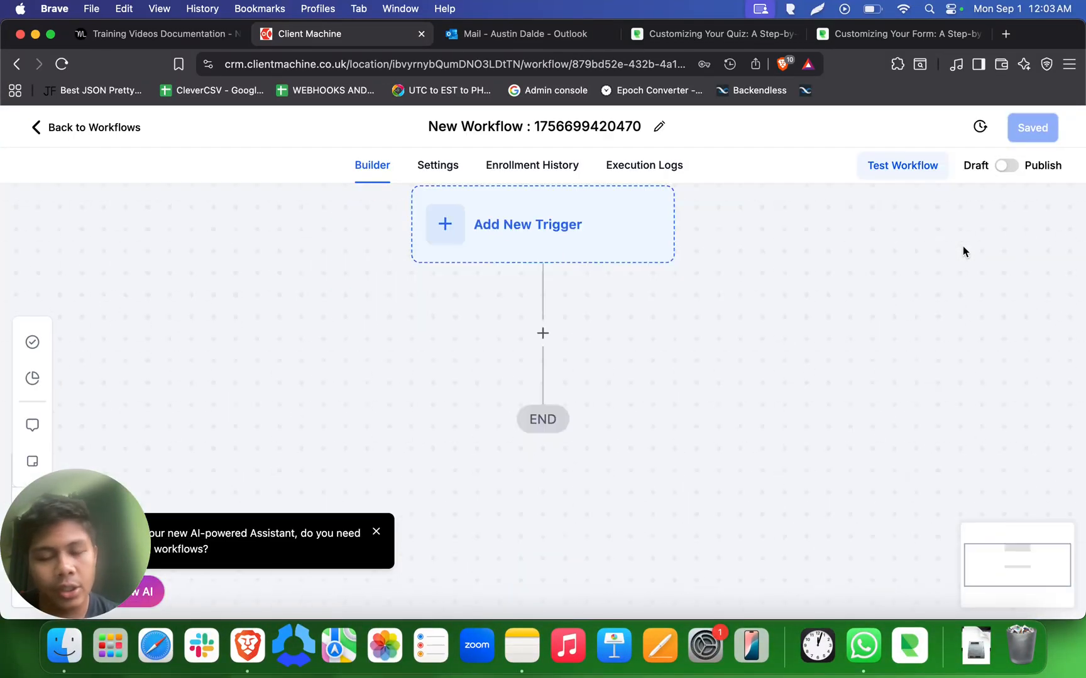
- Rename the workflow to 'Austin Testing Workflow' and bring up the trigger list
click(584, 123)
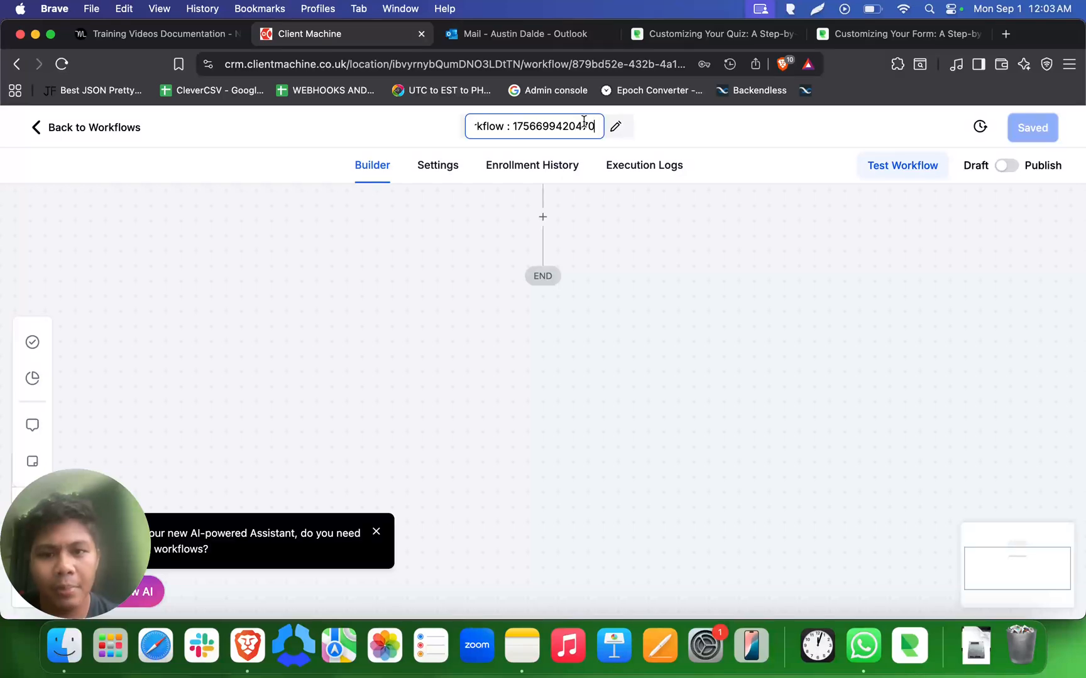
key(super+a)
text(Austin)
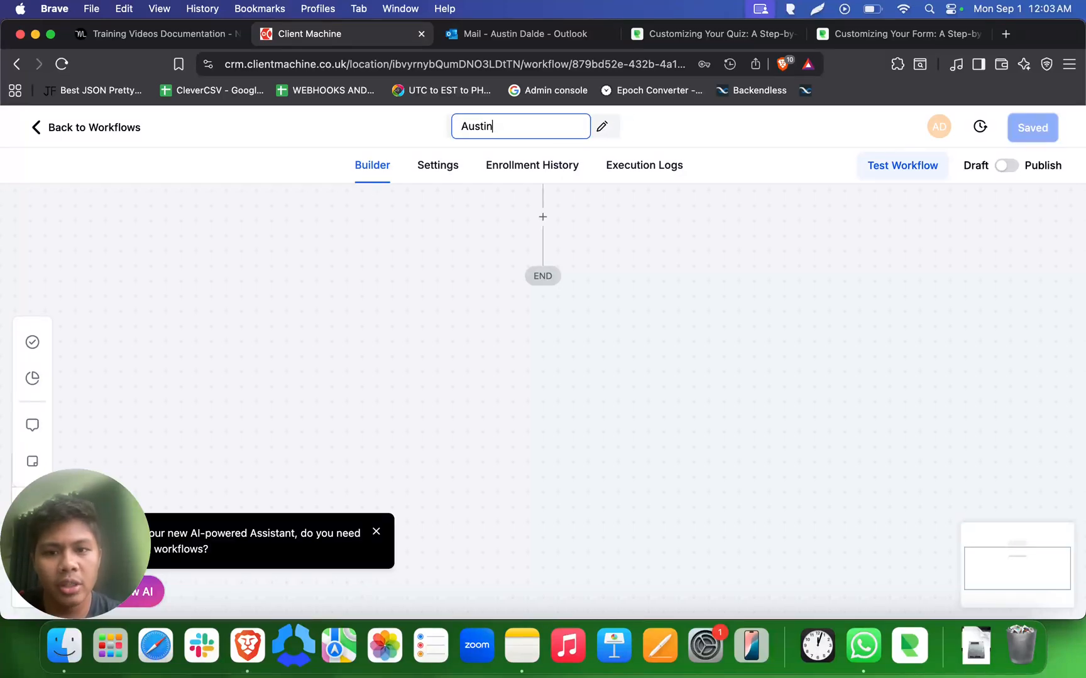
text( Testing Workflow)
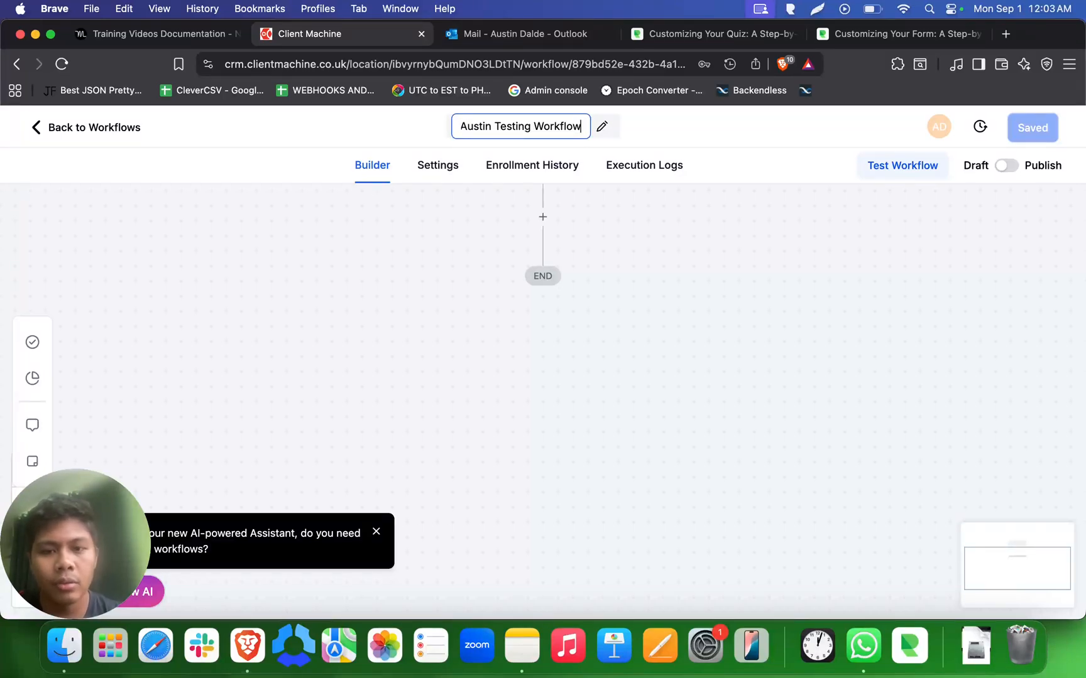
key(Return)
drag(648, 263, 653, 436)
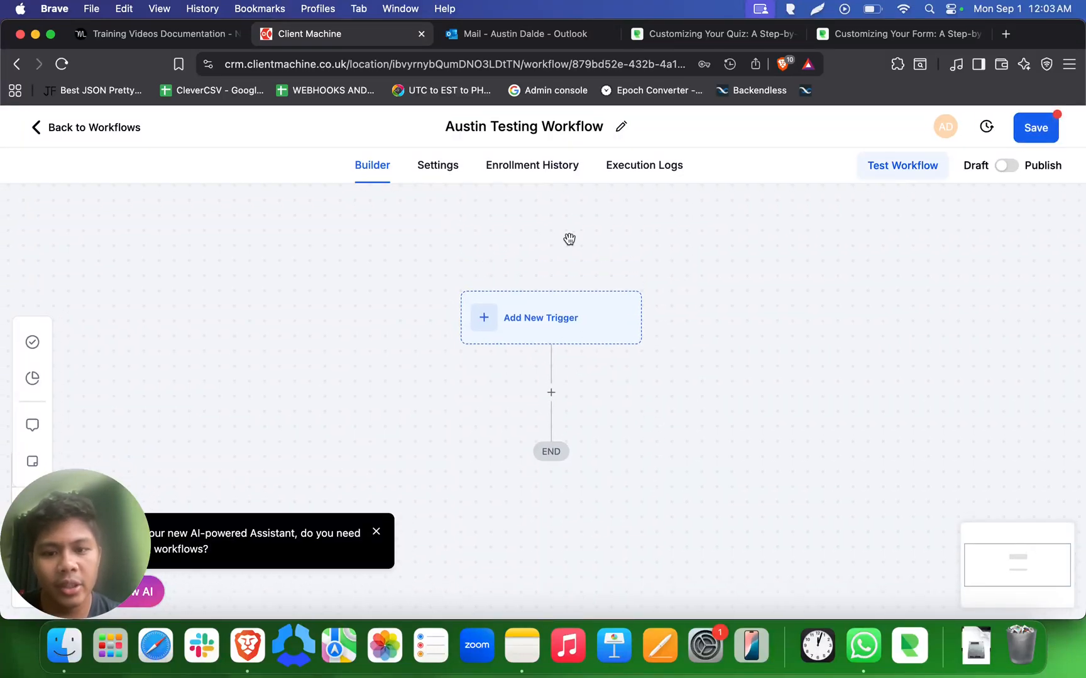
click(551, 307)
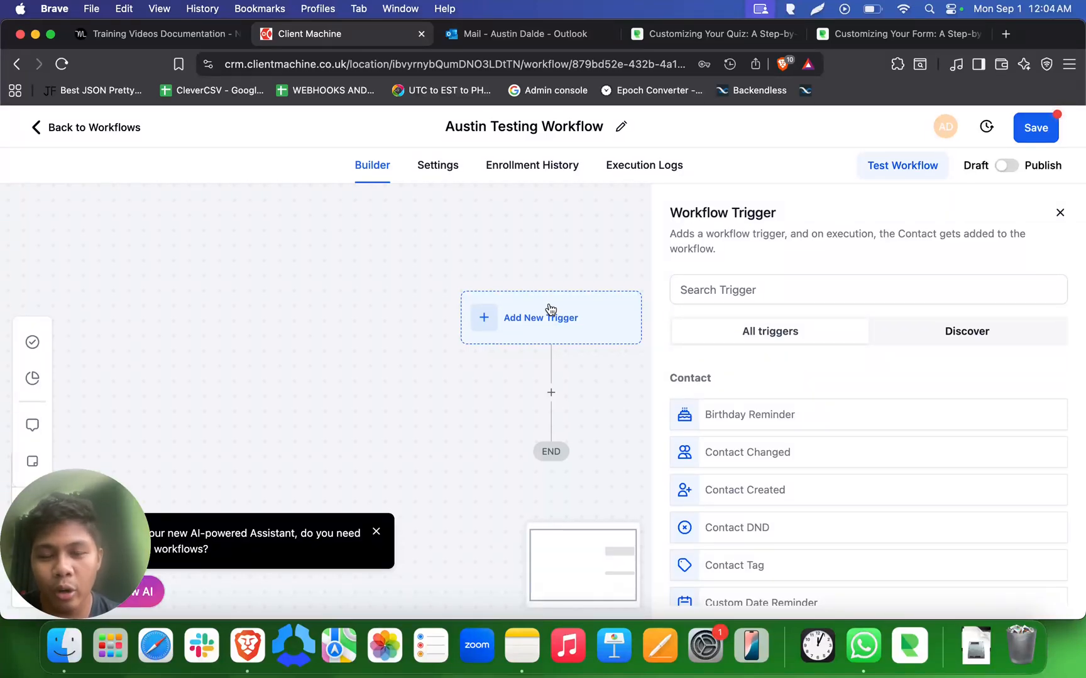
click(770, 290)
text(form)
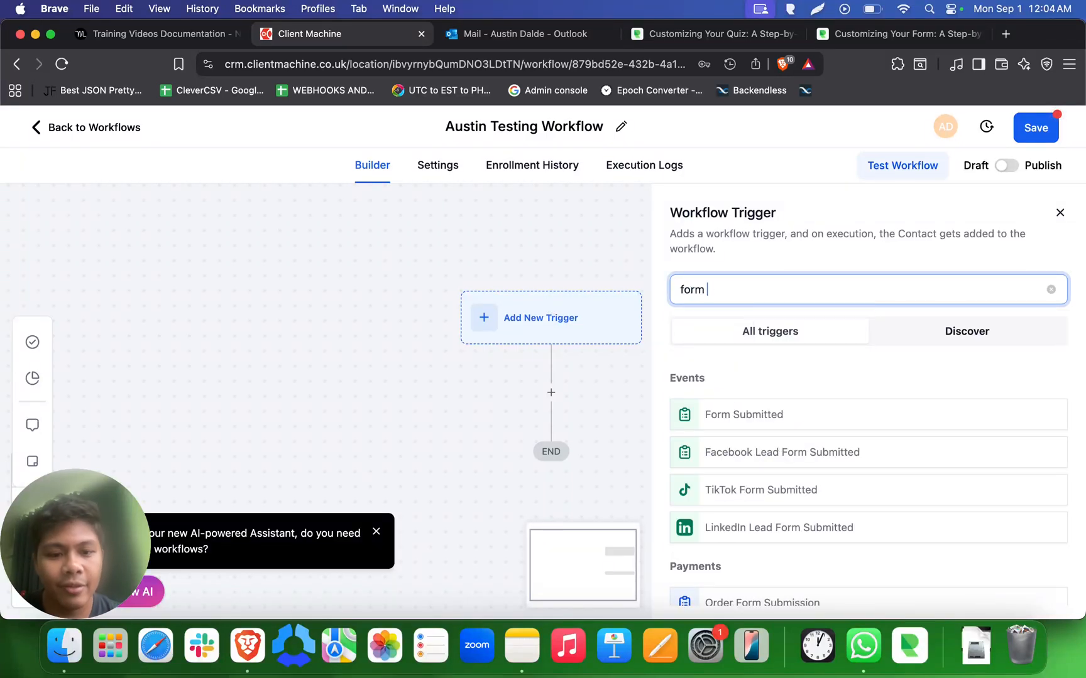
click(737, 417)
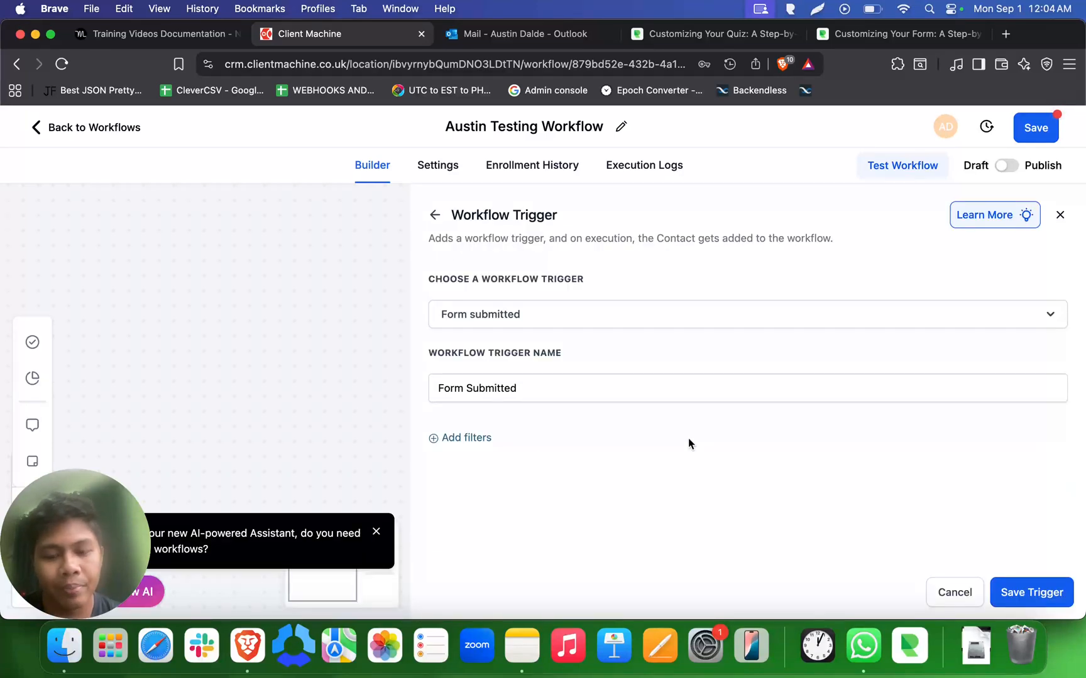
click(471, 437)
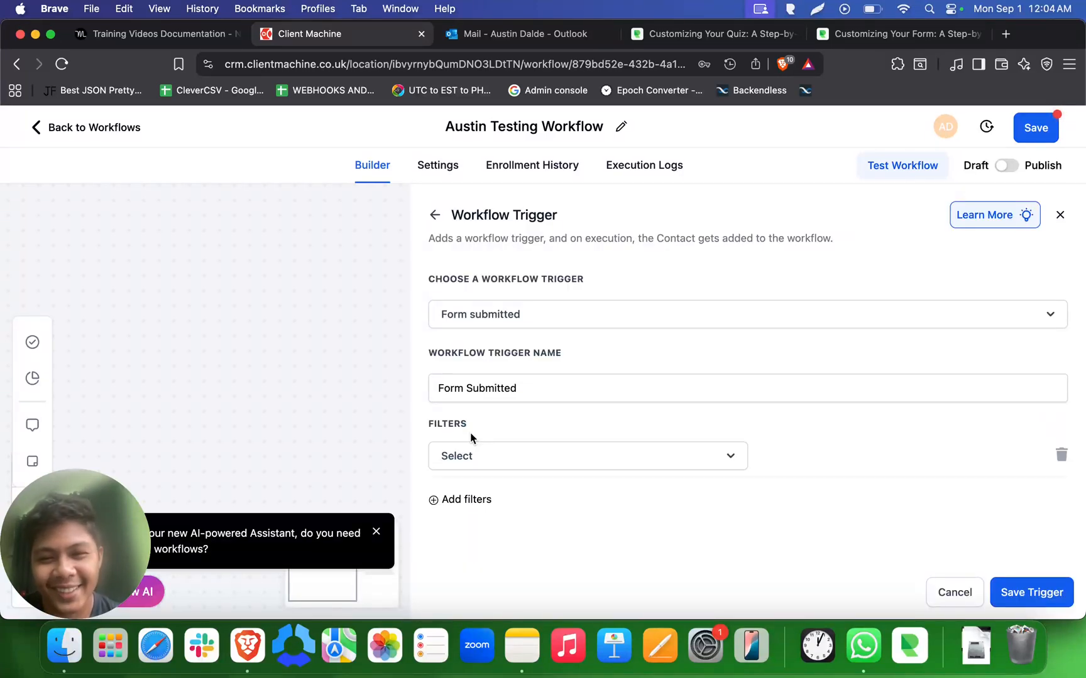
double_click(439, 423)
click(506, 427)
double_click(462, 426)
click(484, 426)
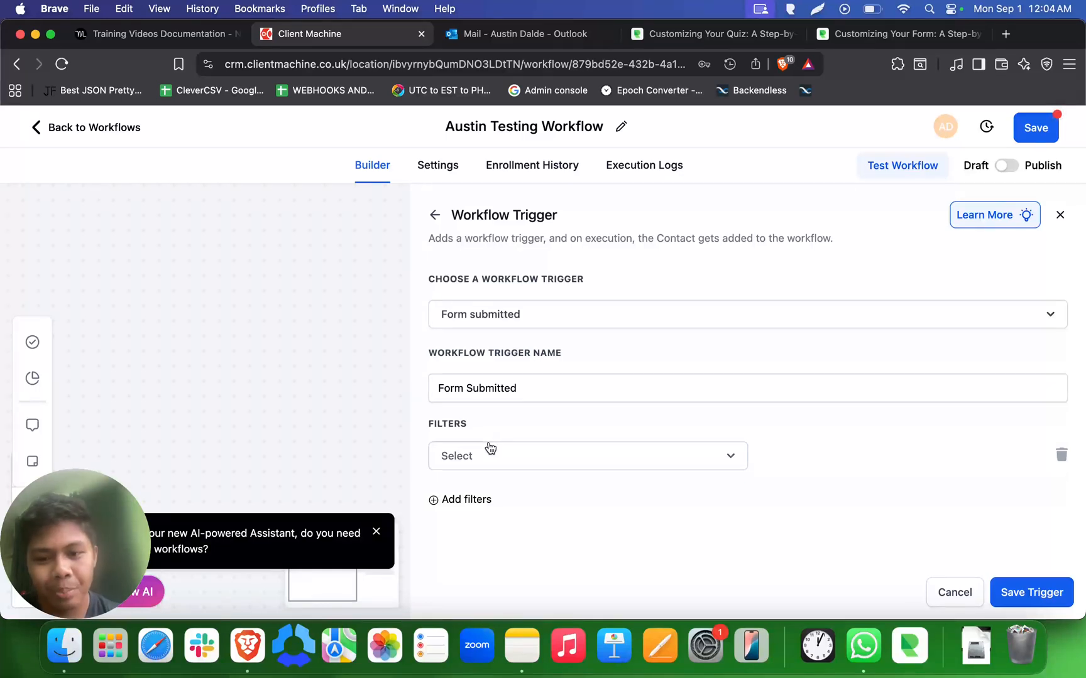
click(487, 450)
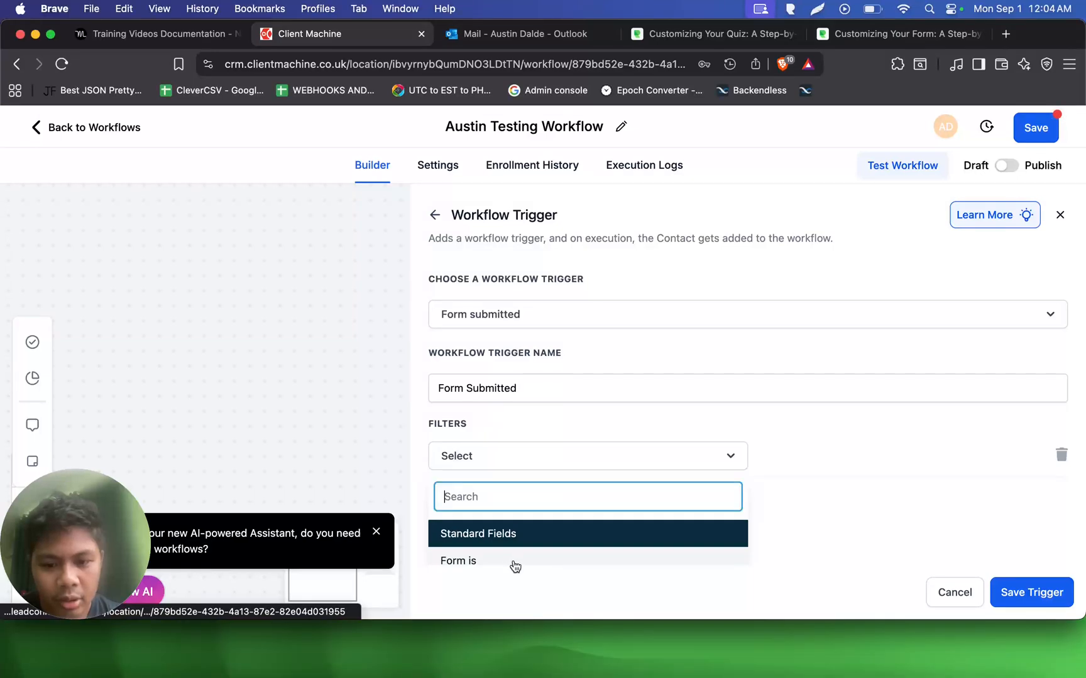
click(513, 561)
click(858, 460)
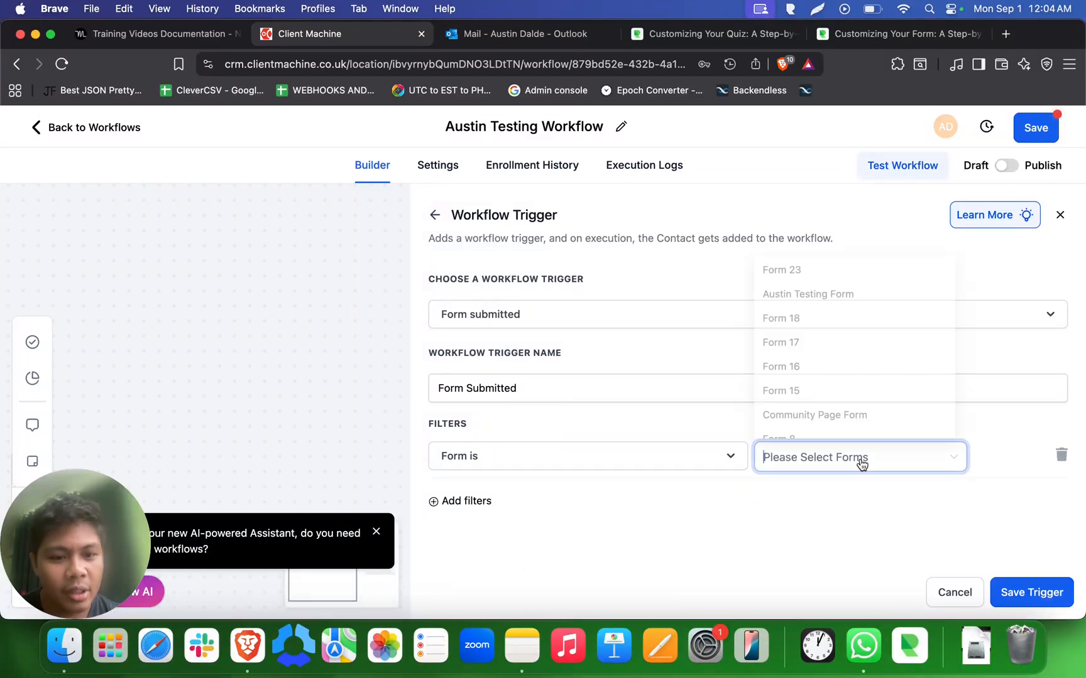
click(819, 292)
click(764, 539)
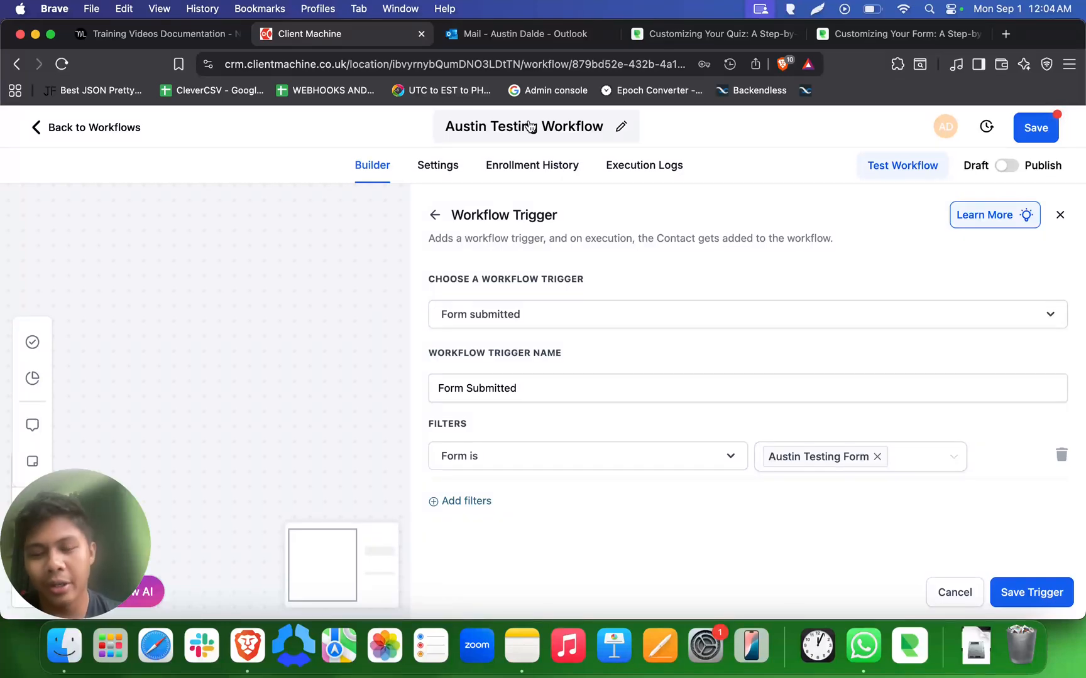
click(935, 591)
click(642, 412)
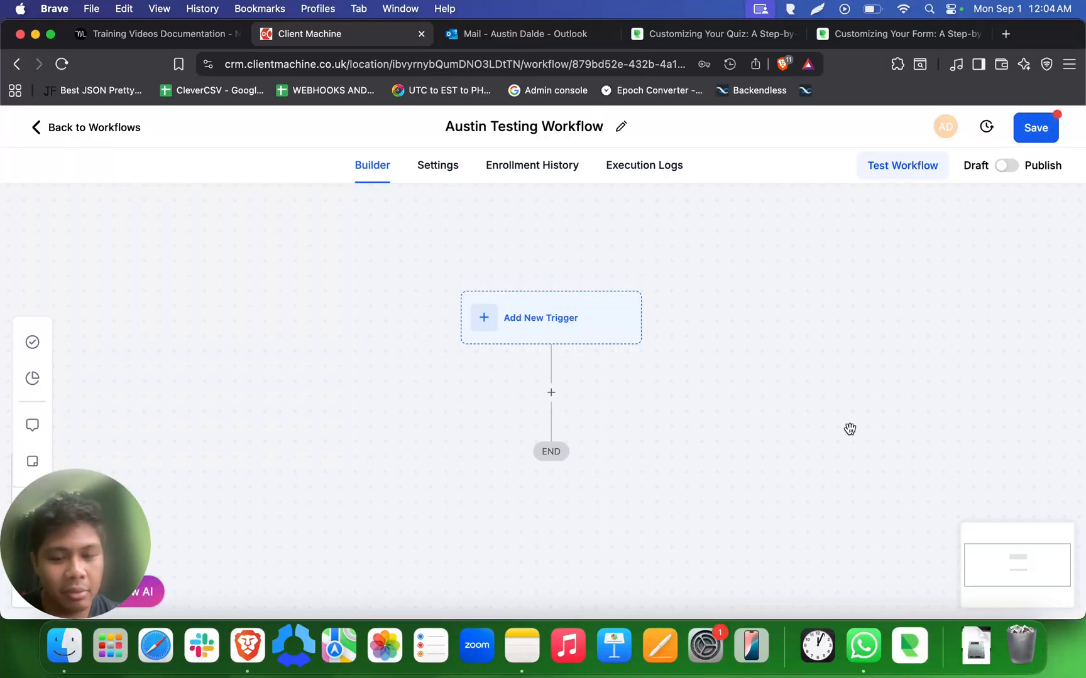
- Add a Quiz Submitted trigger, found by searching the triggers for 'quiz'
click(574, 314)
click(801, 291)
text(quiz)
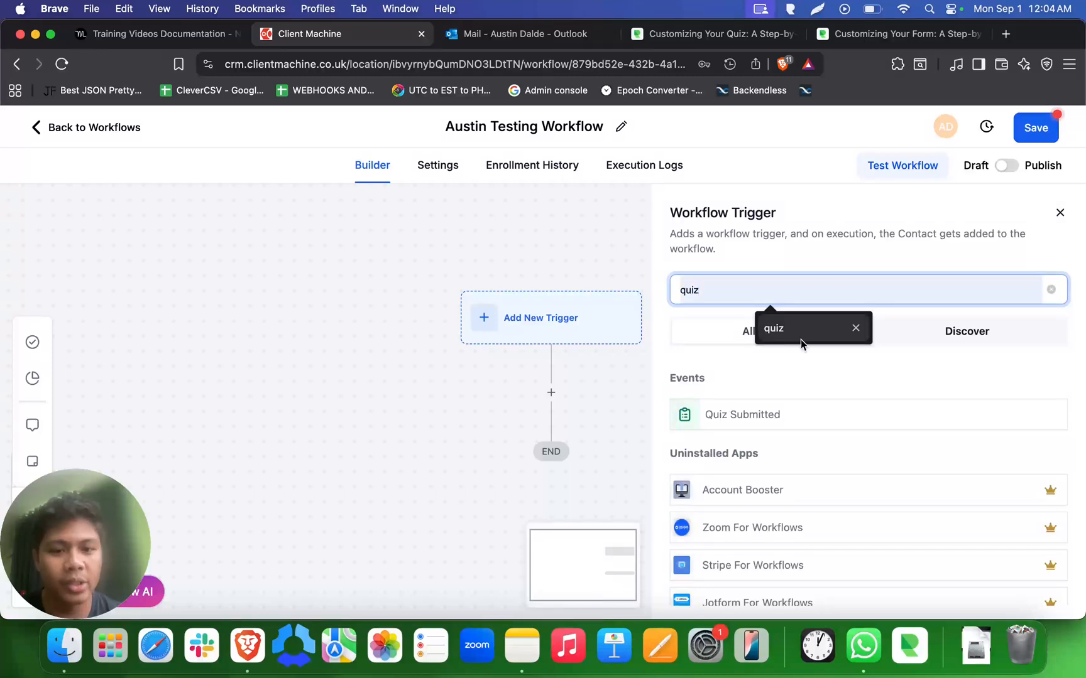
click(767, 415)
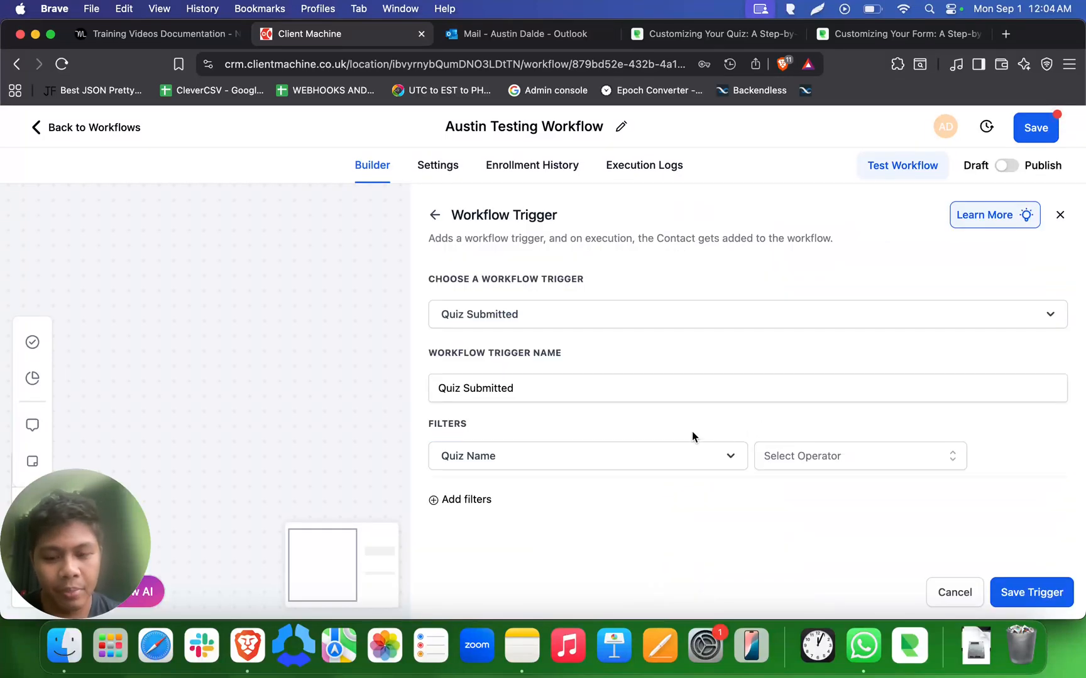
- Filter the trigger to Quiz Name Is Austin Testing Quiz and save it
double_click(448, 424)
click(514, 433)
click(875, 463)
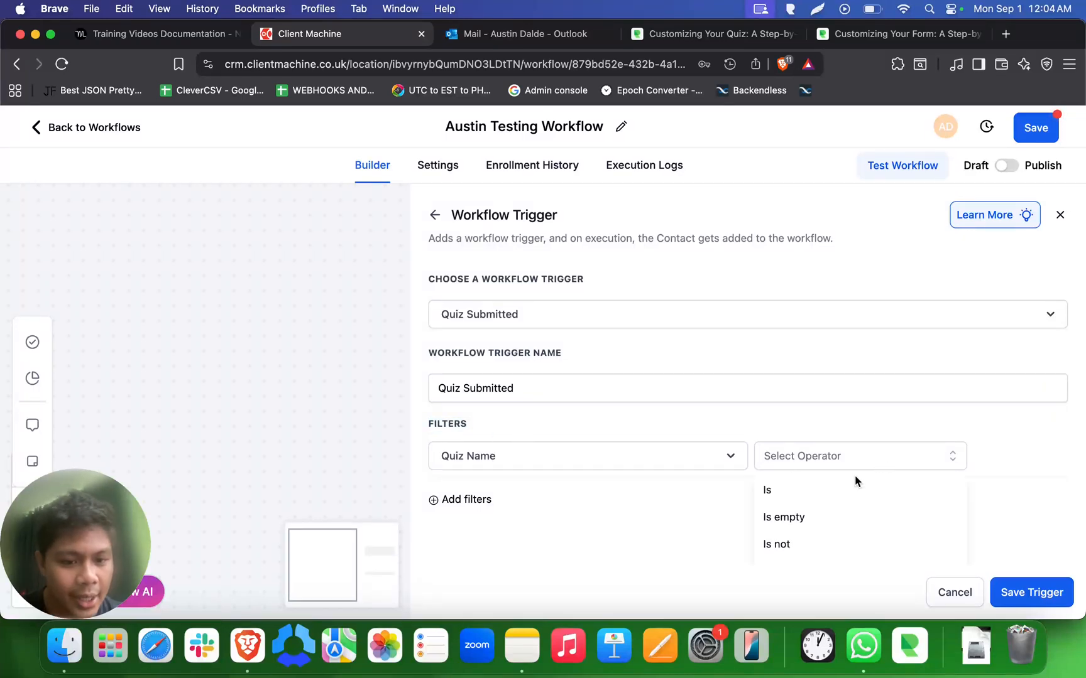
click(835, 491)
click(854, 459)
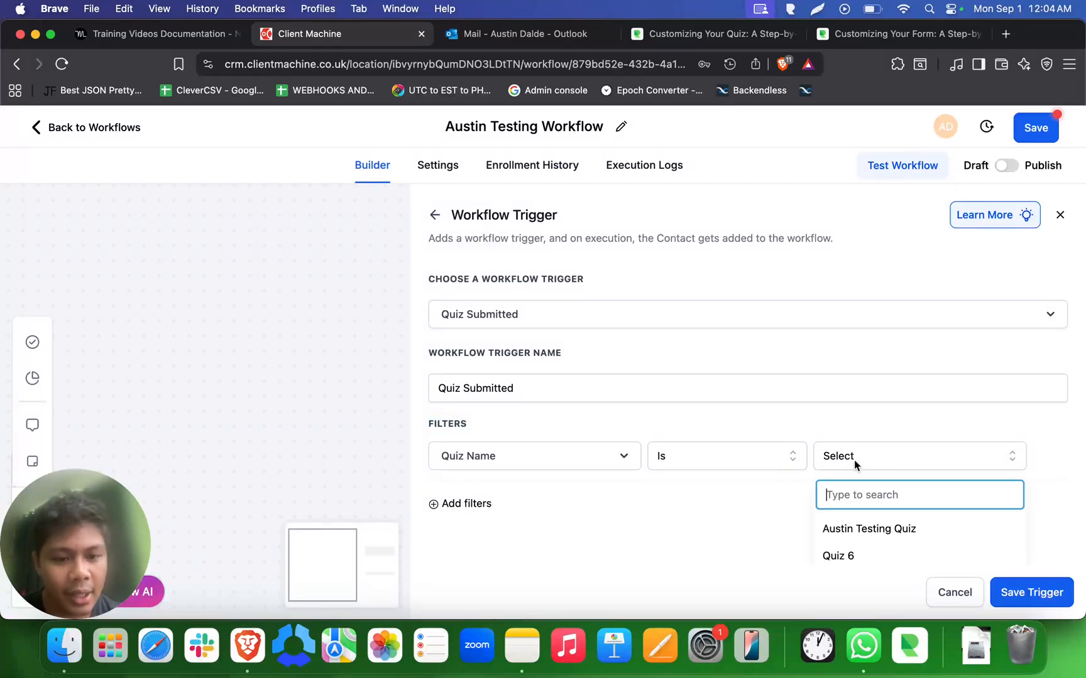
click(873, 529)
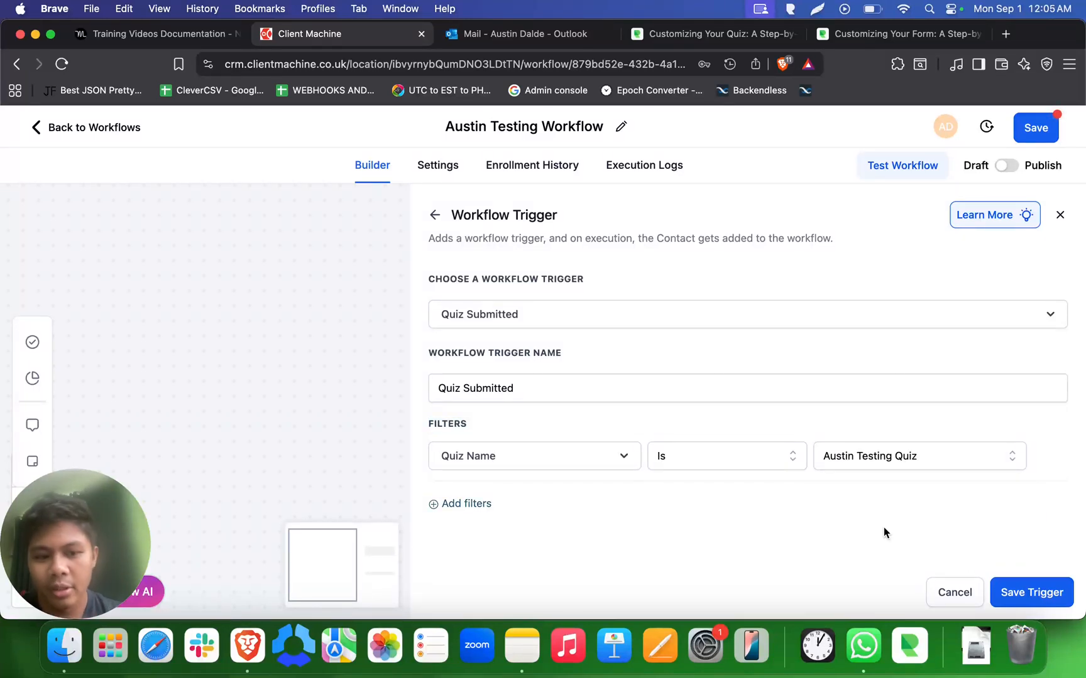
click(1026, 601)
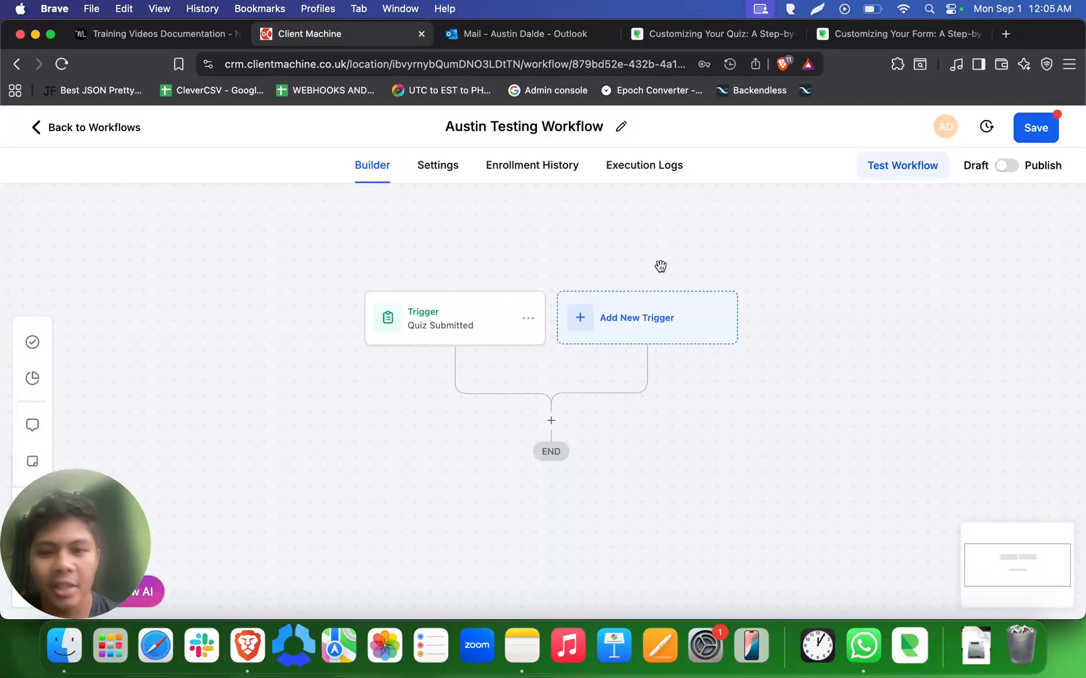
click(640, 321)
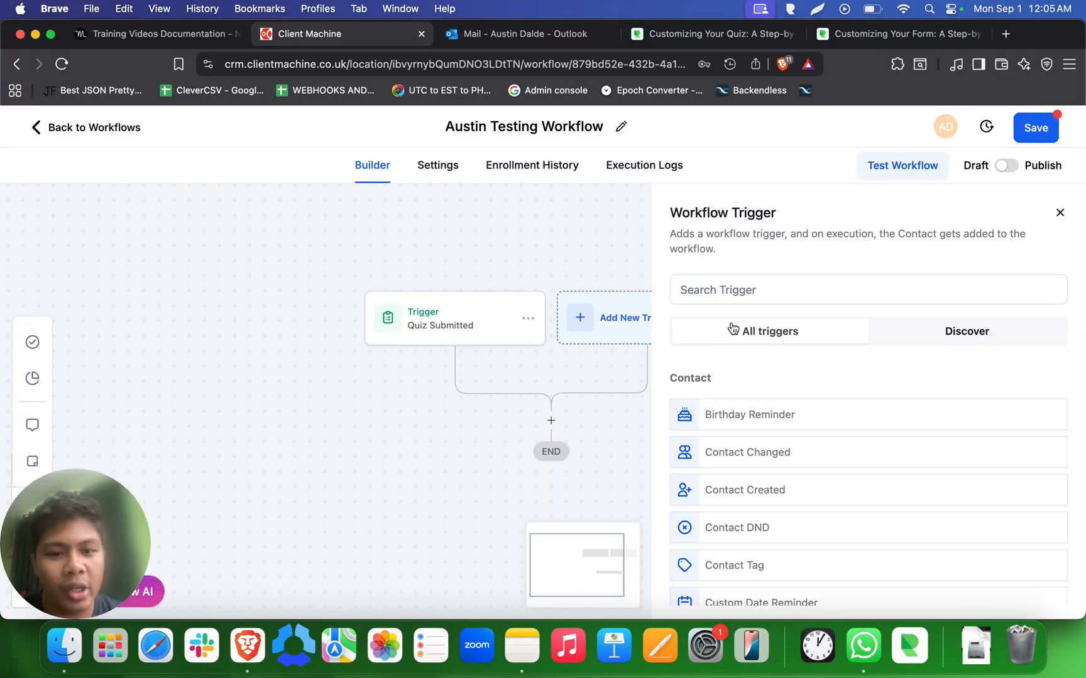
- Add a Form Submitted trigger filtered to Form is Austin Testing Form, and save it
click(682, 290)
text(form)
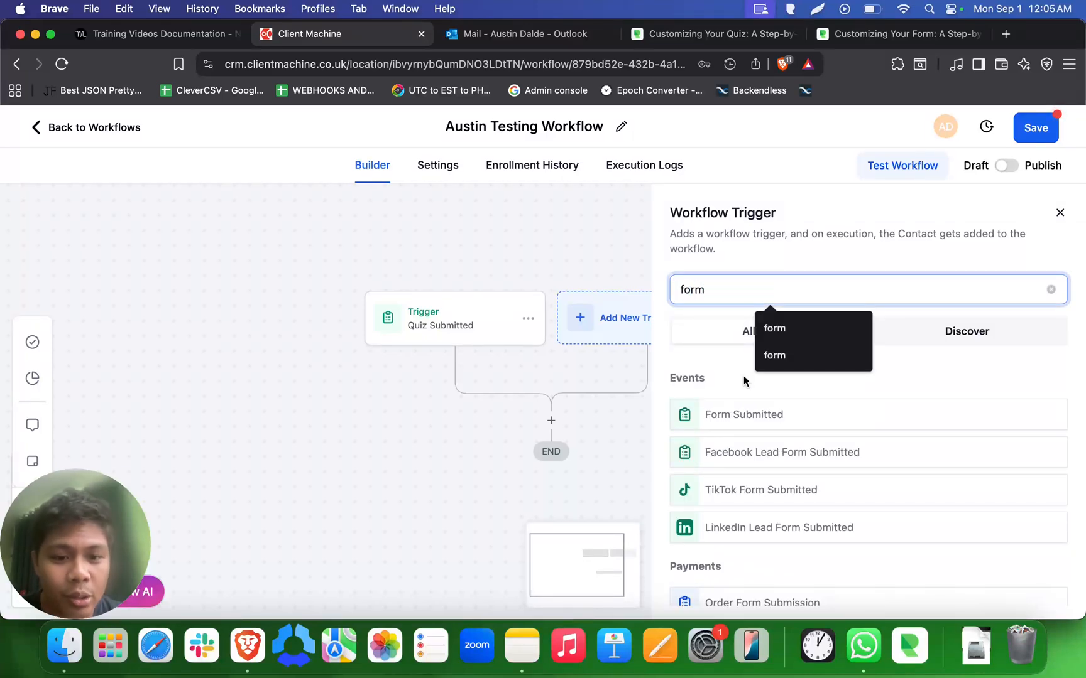
click(734, 414)
click(445, 440)
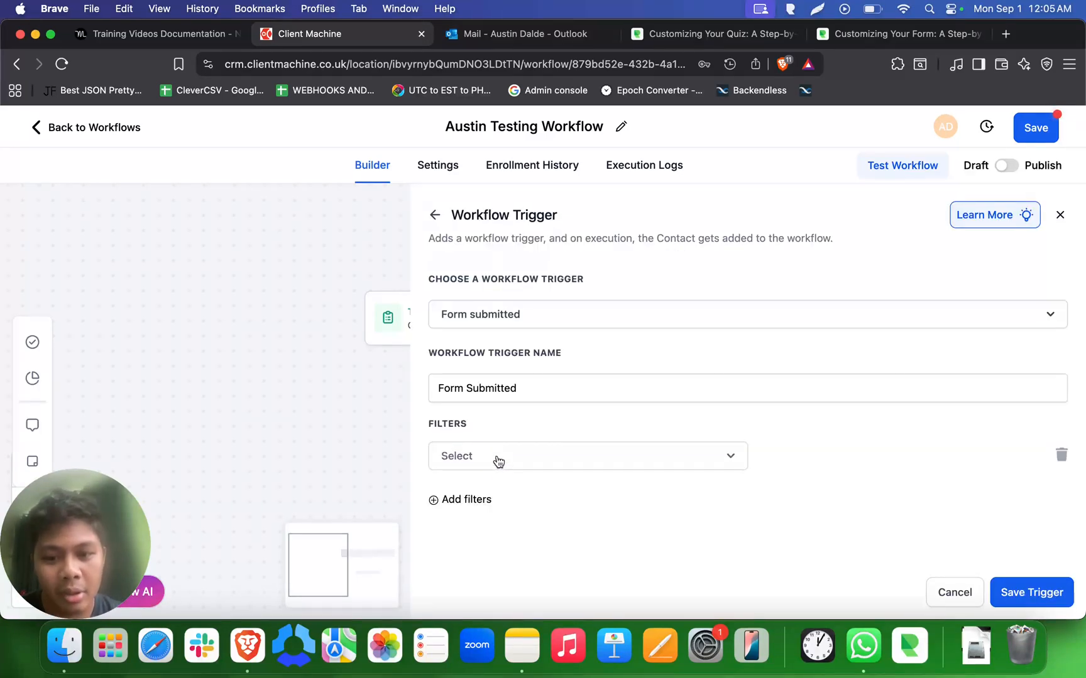
click(477, 454)
click(501, 560)
click(874, 465)
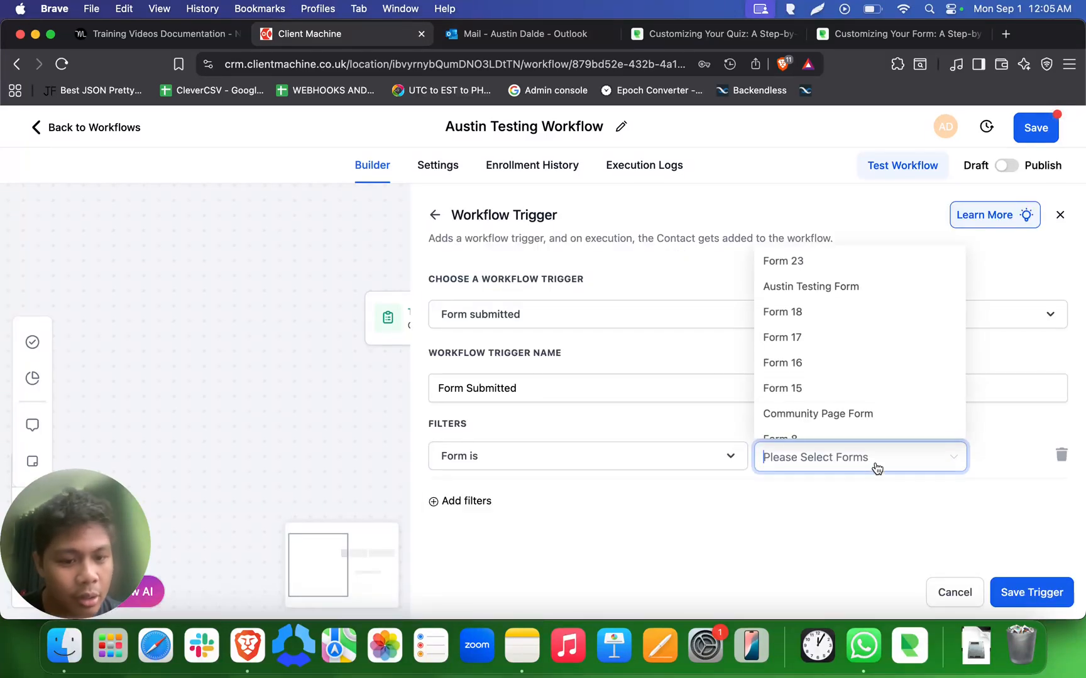
click(852, 289)
click(1013, 597)
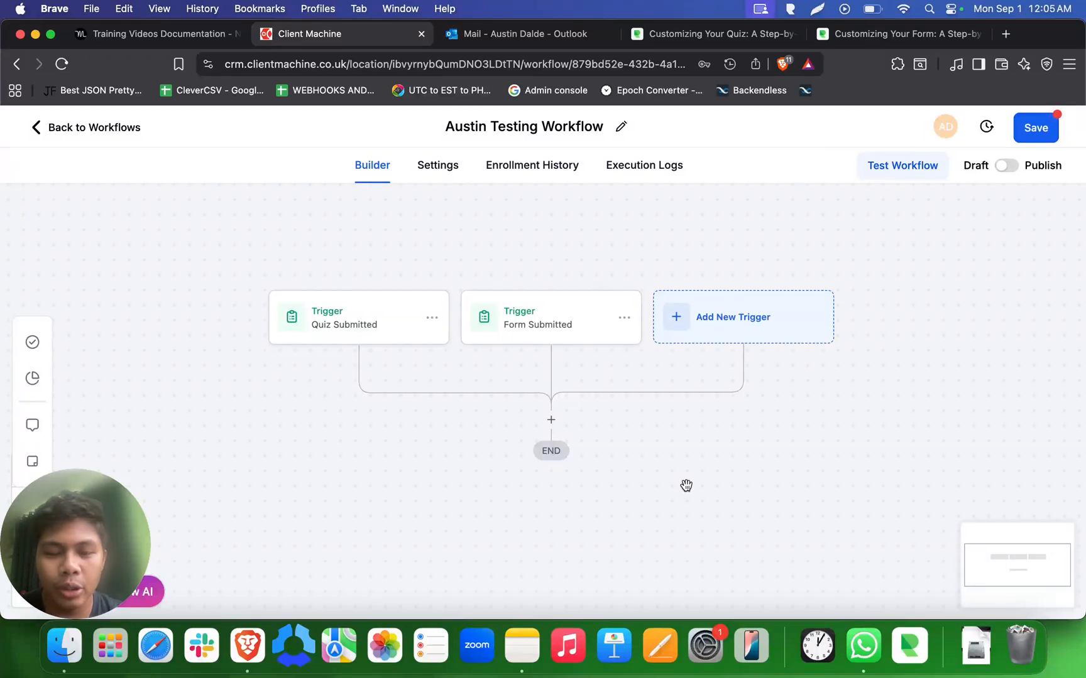
- Try the Add Contact Tag action, then back out and close the action list
click(551, 420)
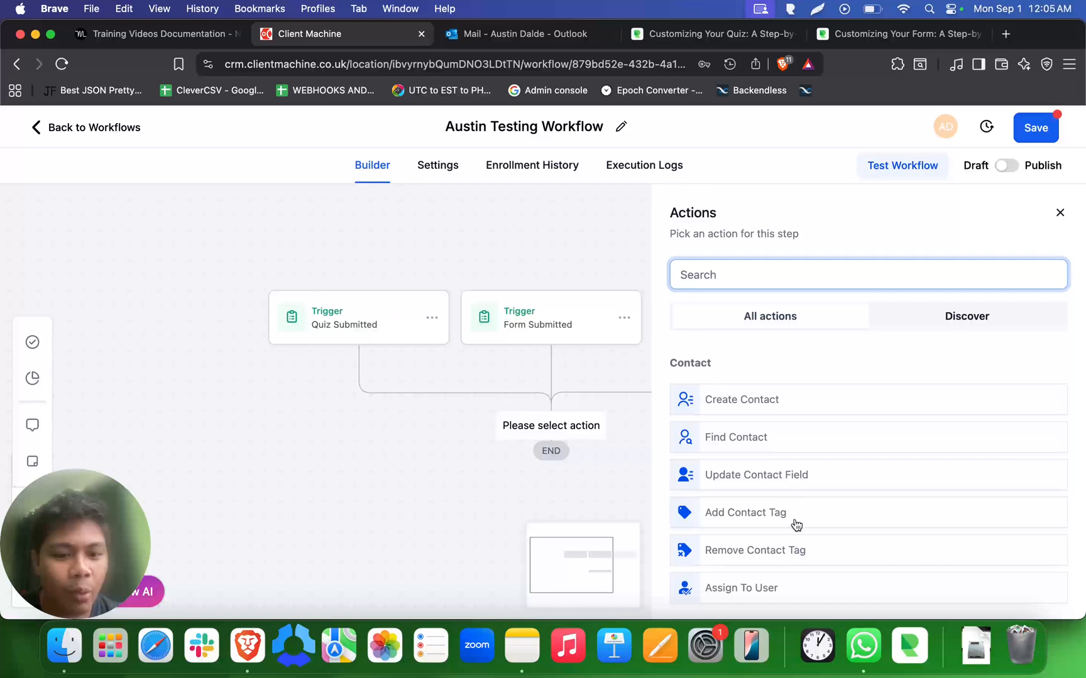
click(775, 514)
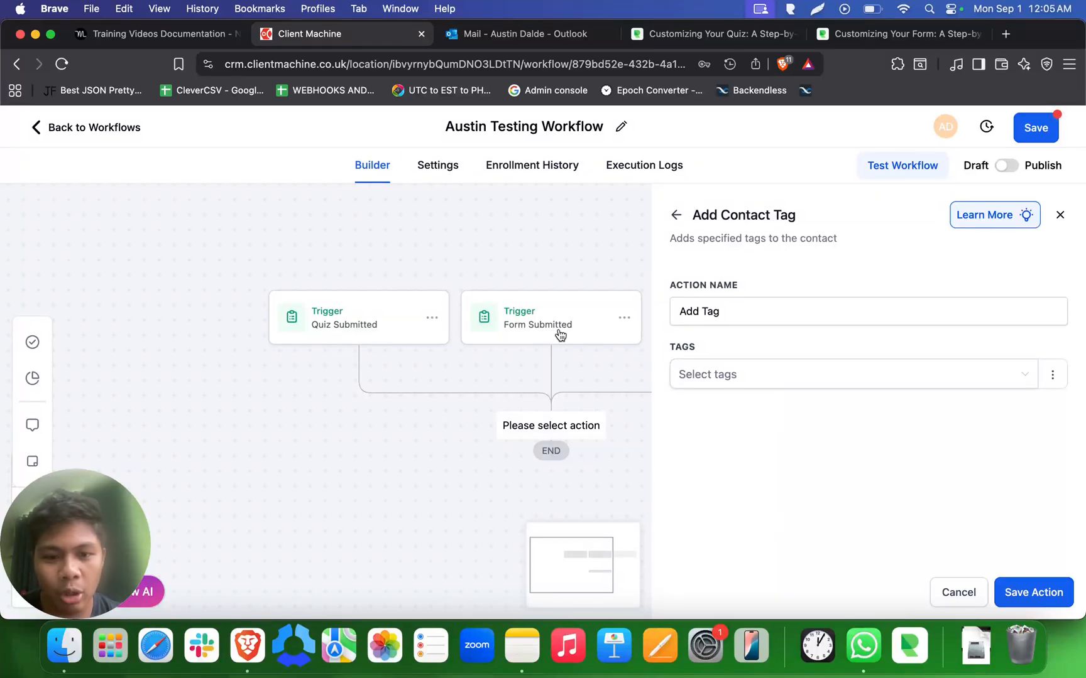
click(676, 214)
click(1060, 212)
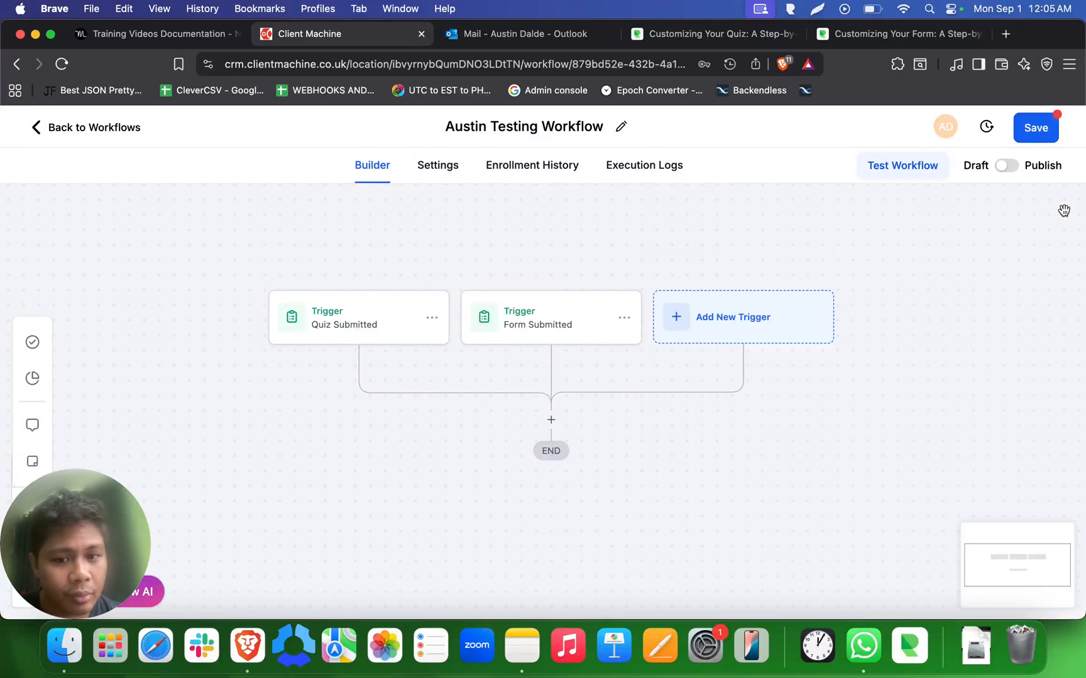
- Search the actions for 'contact' and choose Add Contact Tag after the triggers
click(551, 421)
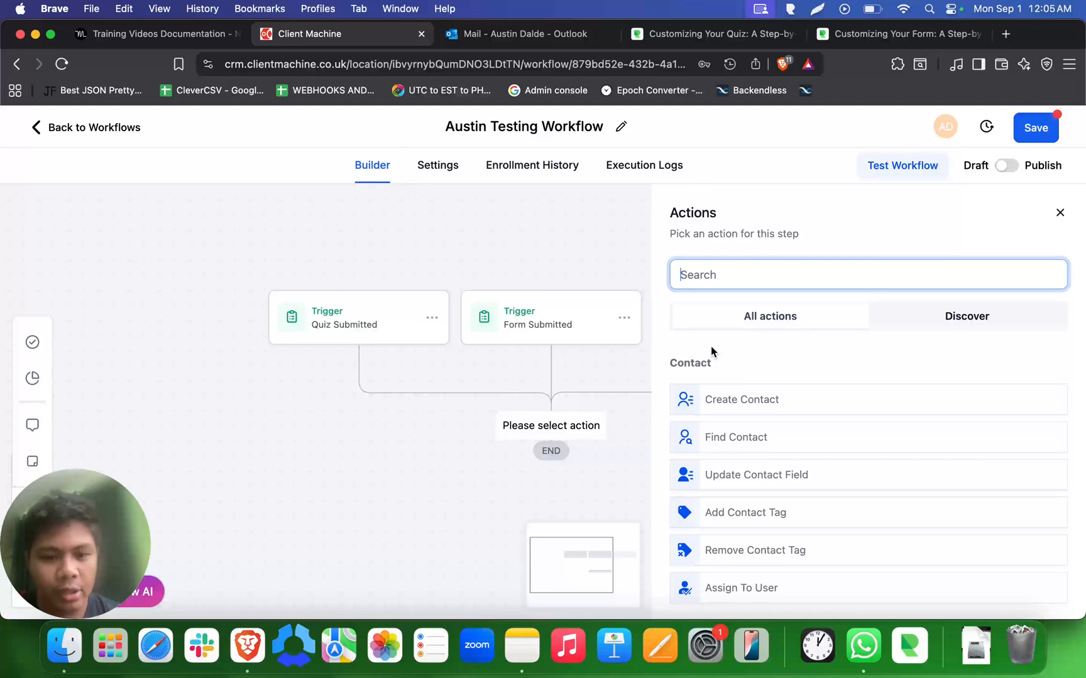
text(contact)
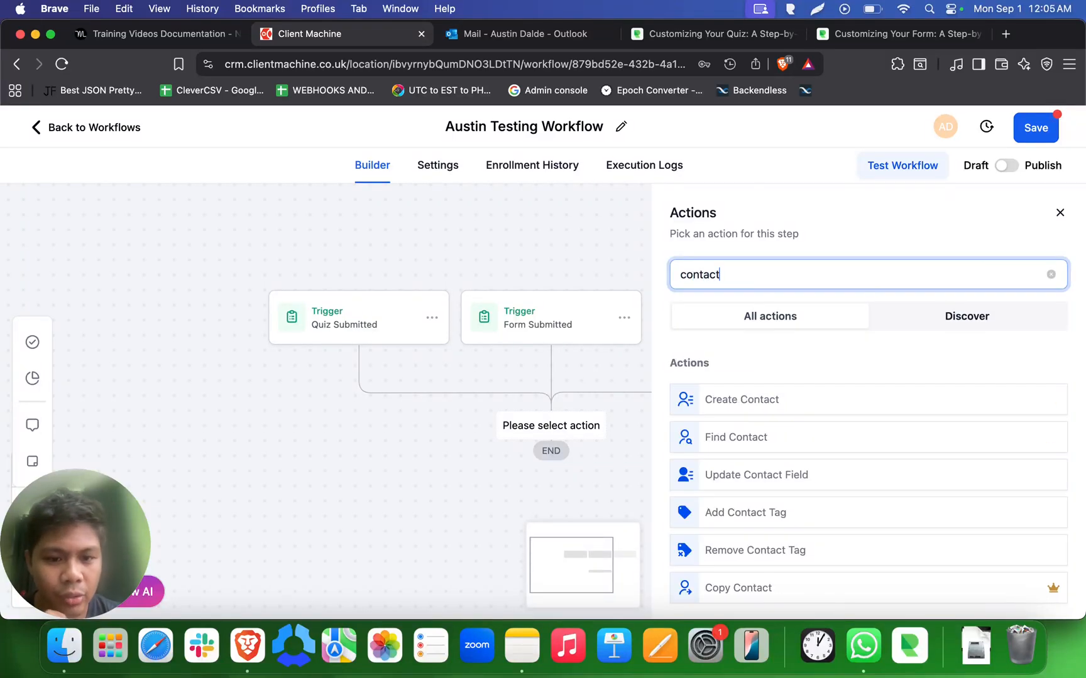
scroll(741, 452, down, 3)
scroll(742, 458, up, 2)
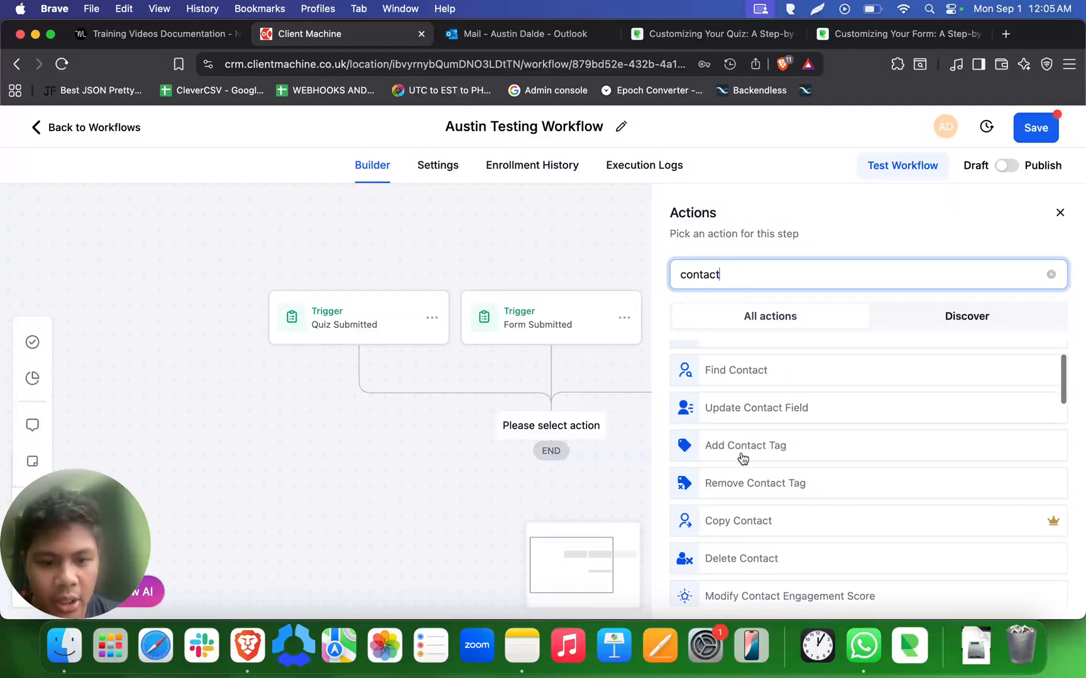
scroll(740, 455, down, 10)
scroll(741, 456, up, 12)
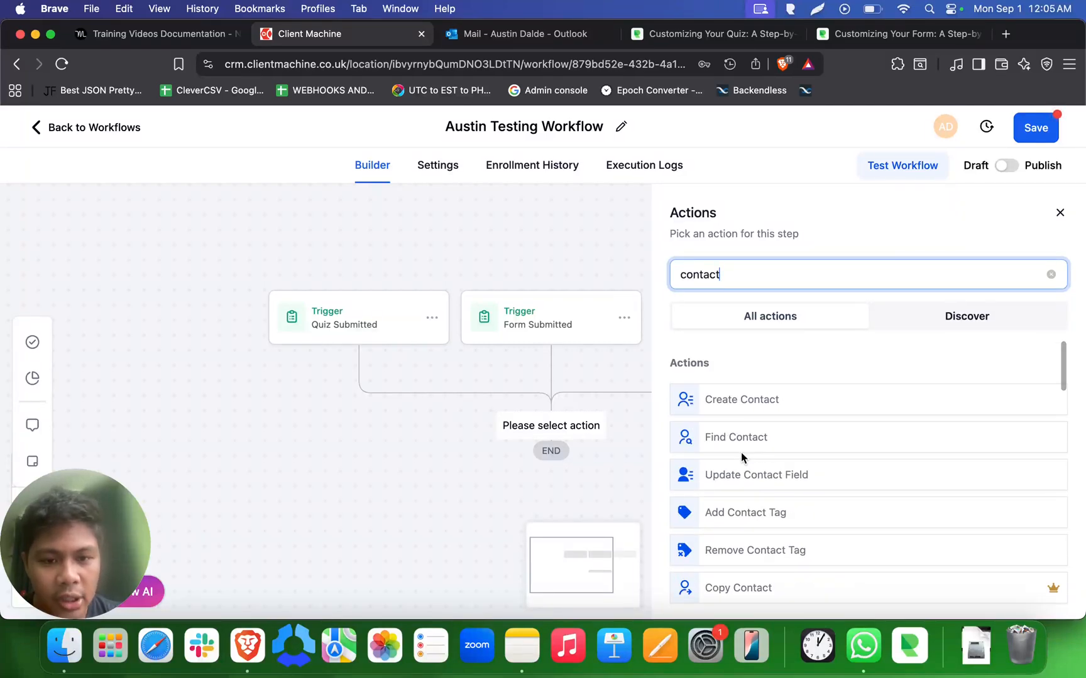
scroll(783, 444, down, 1)
scroll(786, 443, up, 1)
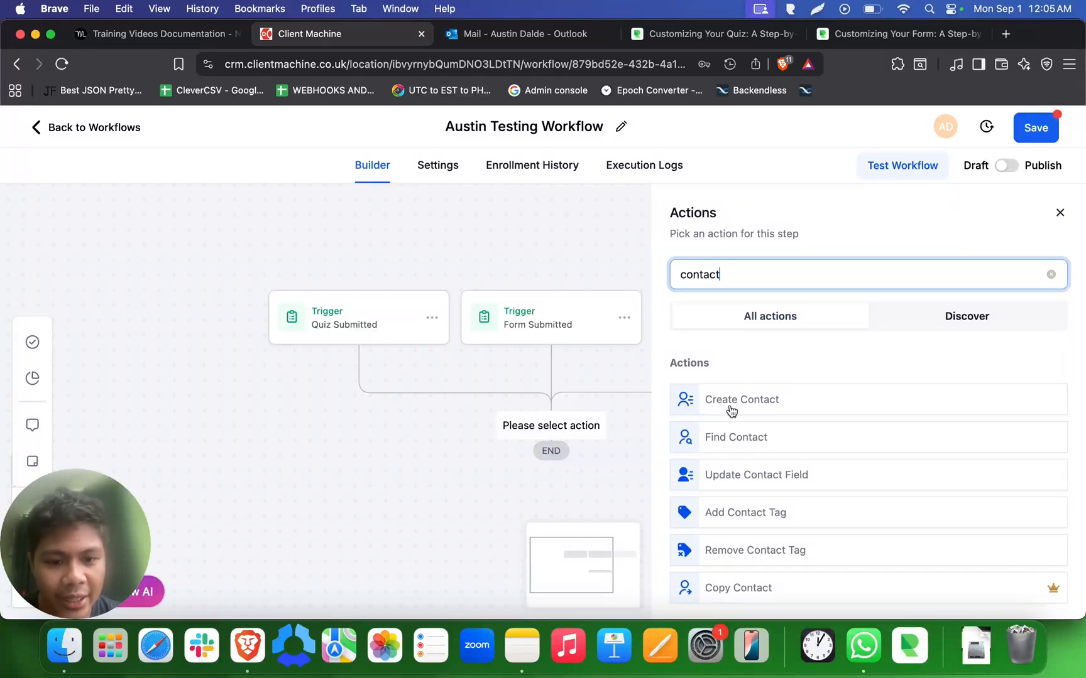
scroll(727, 436, down, 2)
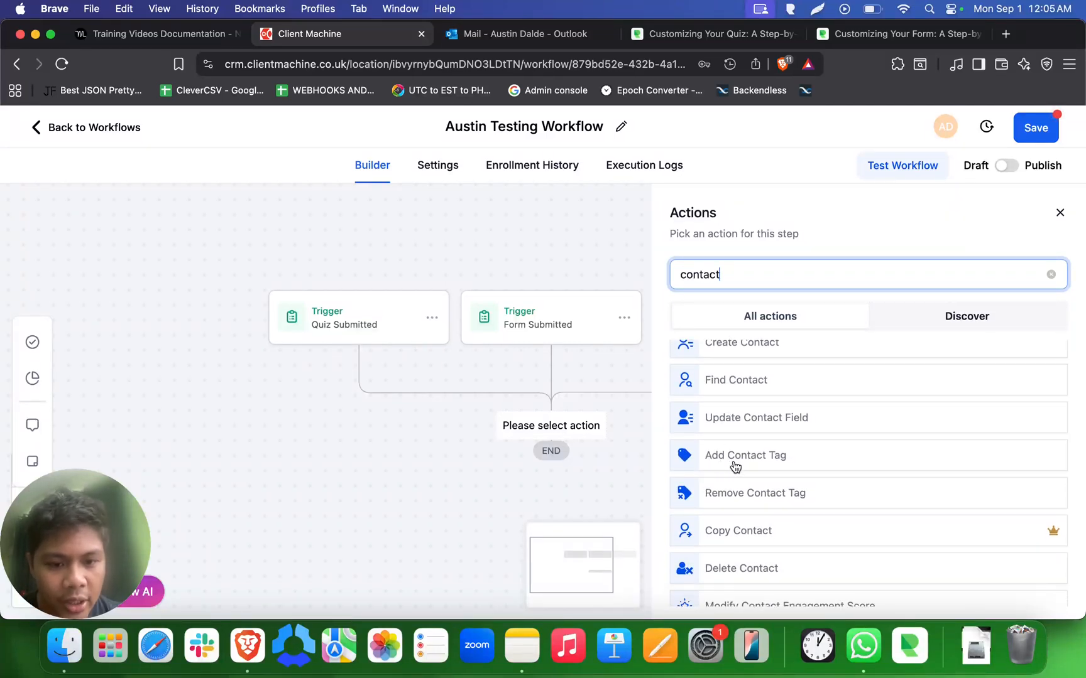
click(732, 461)
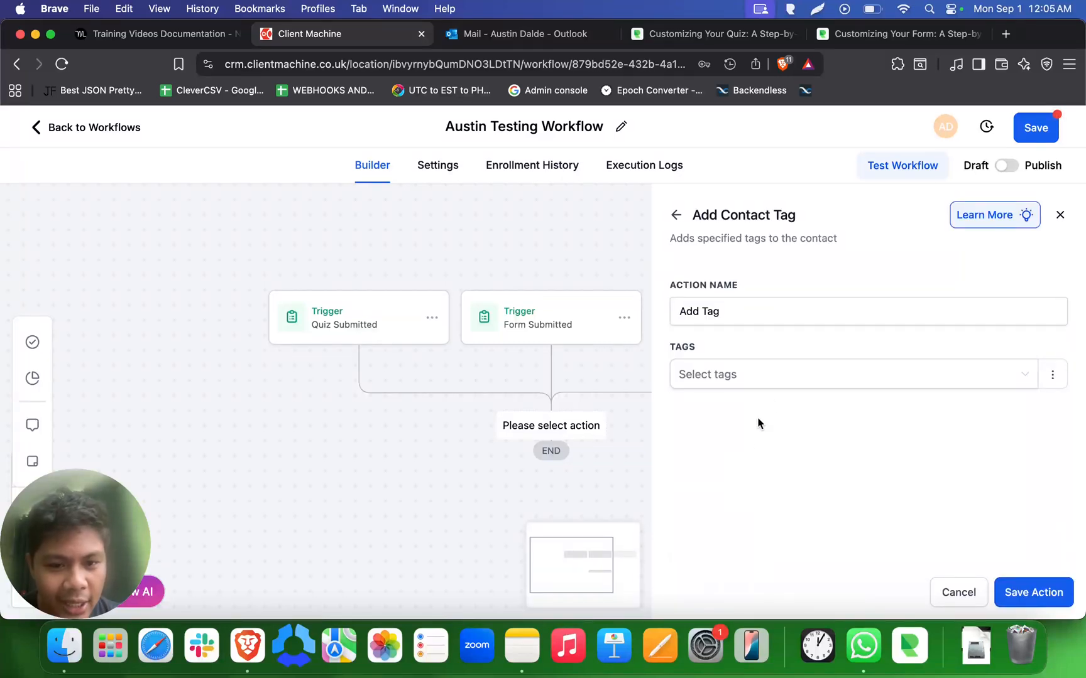
- Browse the existing tags and dismiss the list without picking one
click(770, 384)
scroll(816, 501, down, 10)
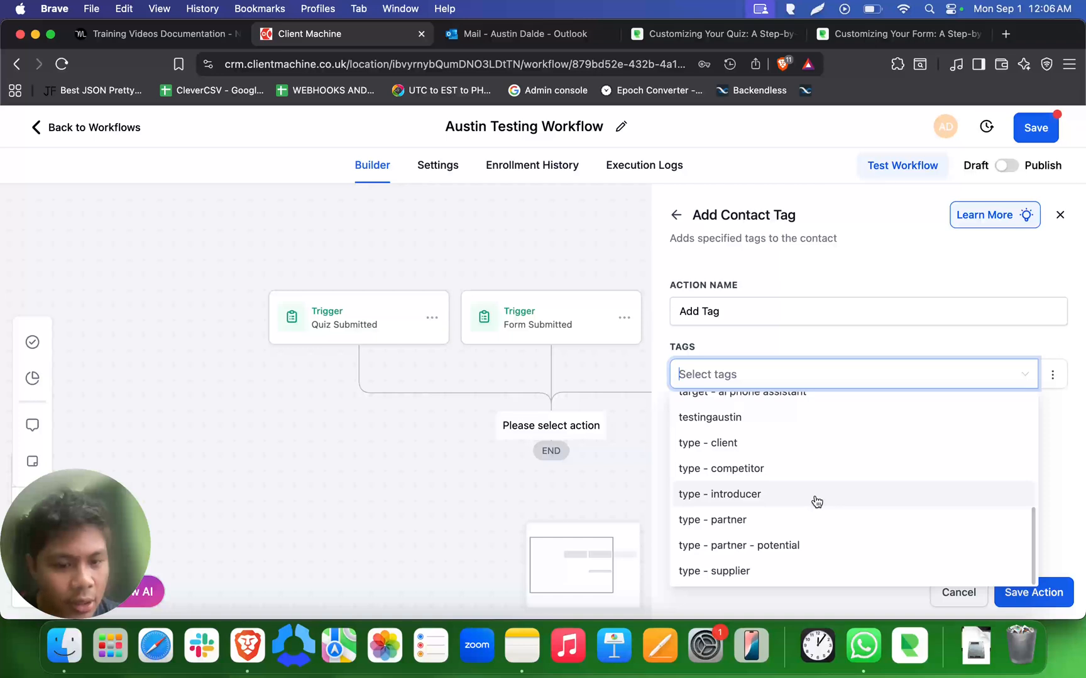
scroll(816, 501, up, 15)
scroll(816, 501, down, 10)
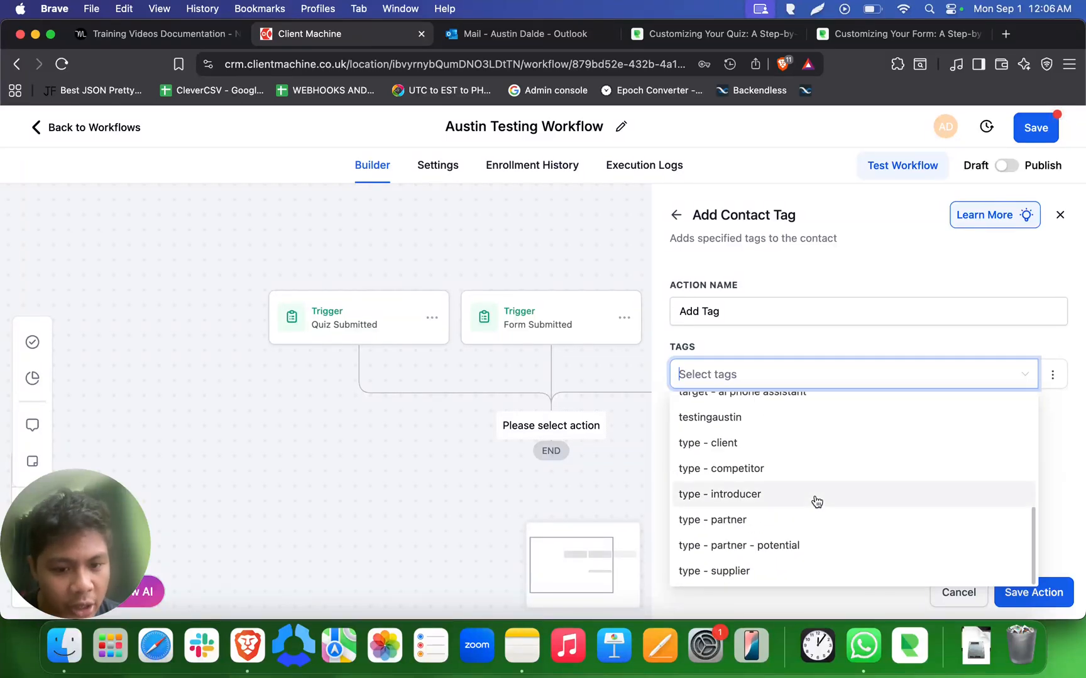
click(1053, 432)
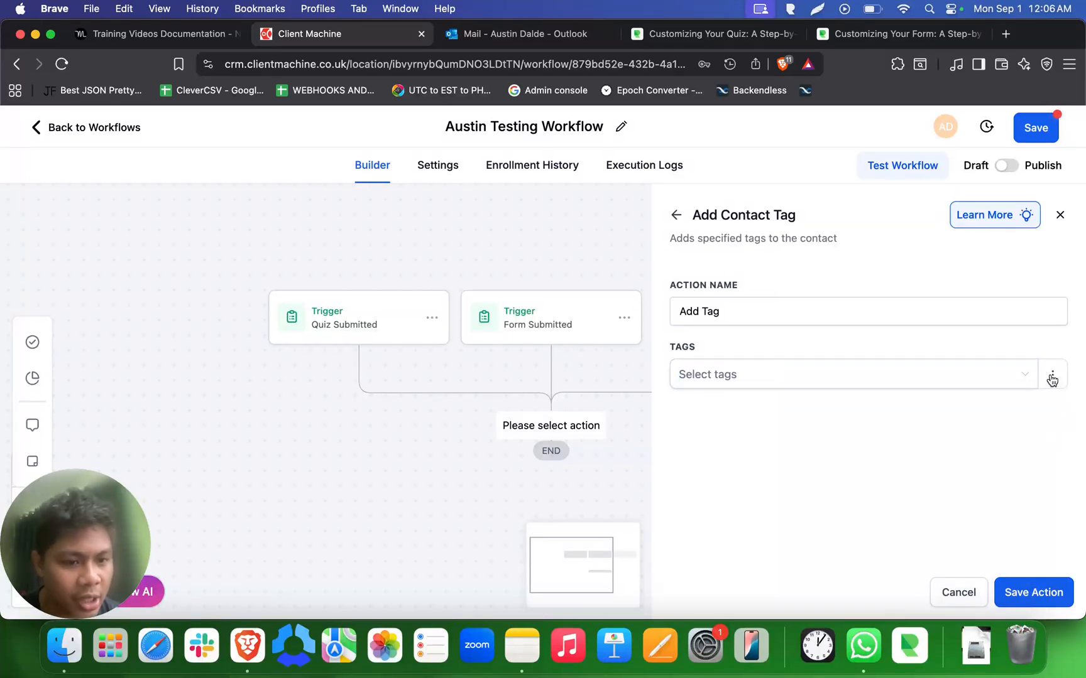
- Switch the tag entry to Dynamic, enter 'whatever I want', and save the action
click(1052, 377)
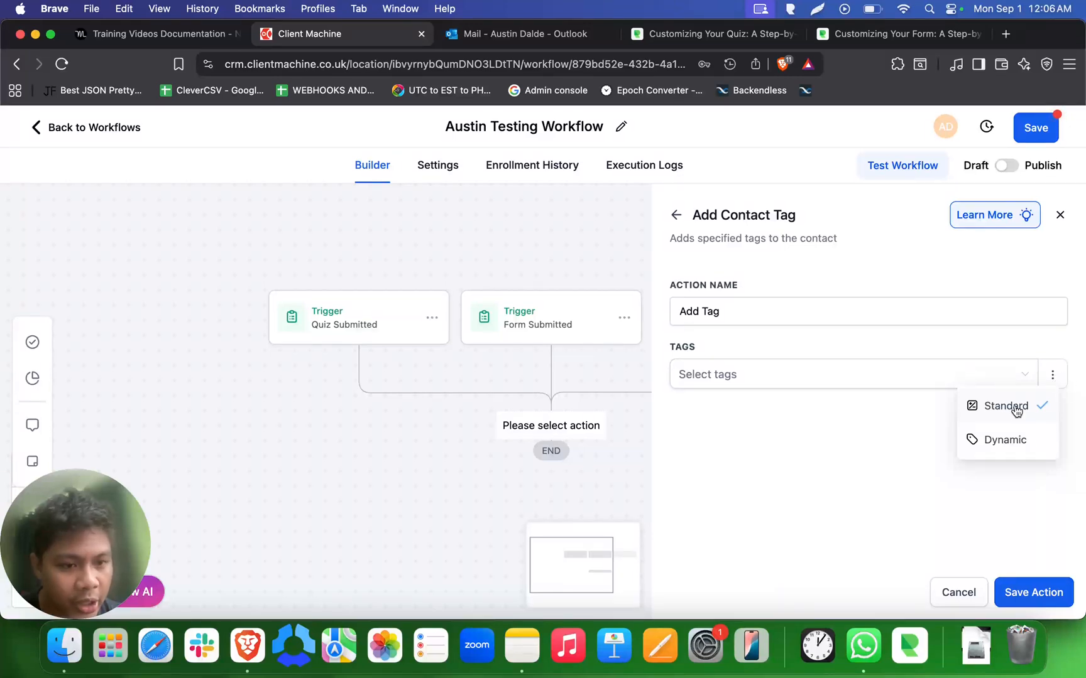
click(1012, 443)
click(833, 375)
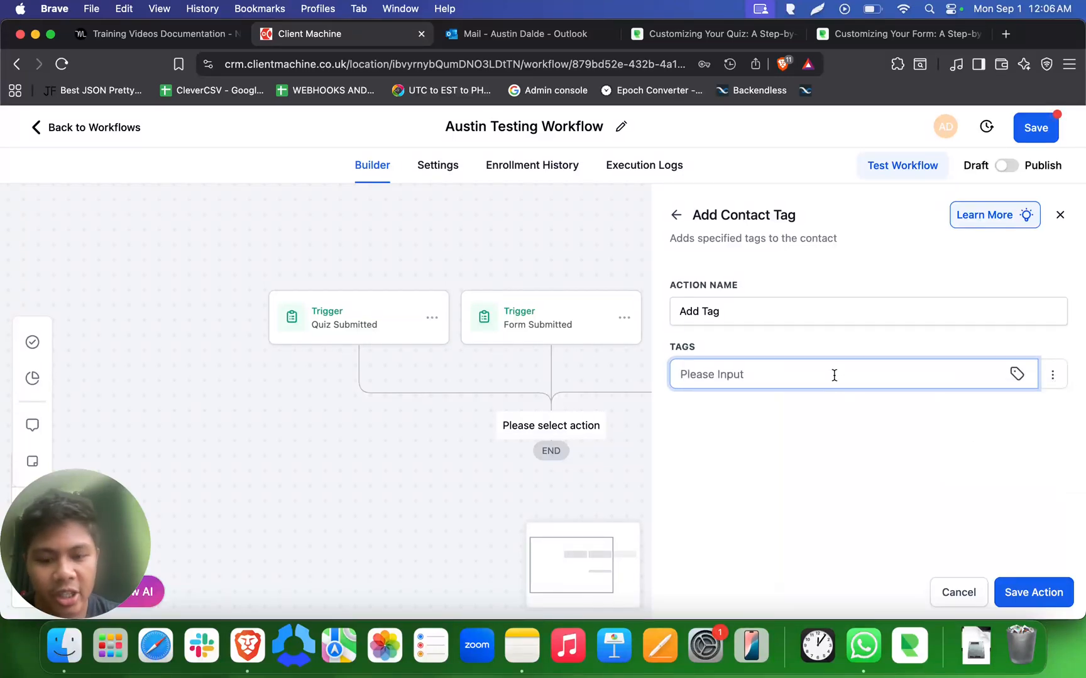
text(waht)
key(BackSpace)
key(BackSpace)
key(BackSpace)
text(bhat)
key(BackSpace)
key(BackSpace)
key(BackSpace)
key(BackSpace)
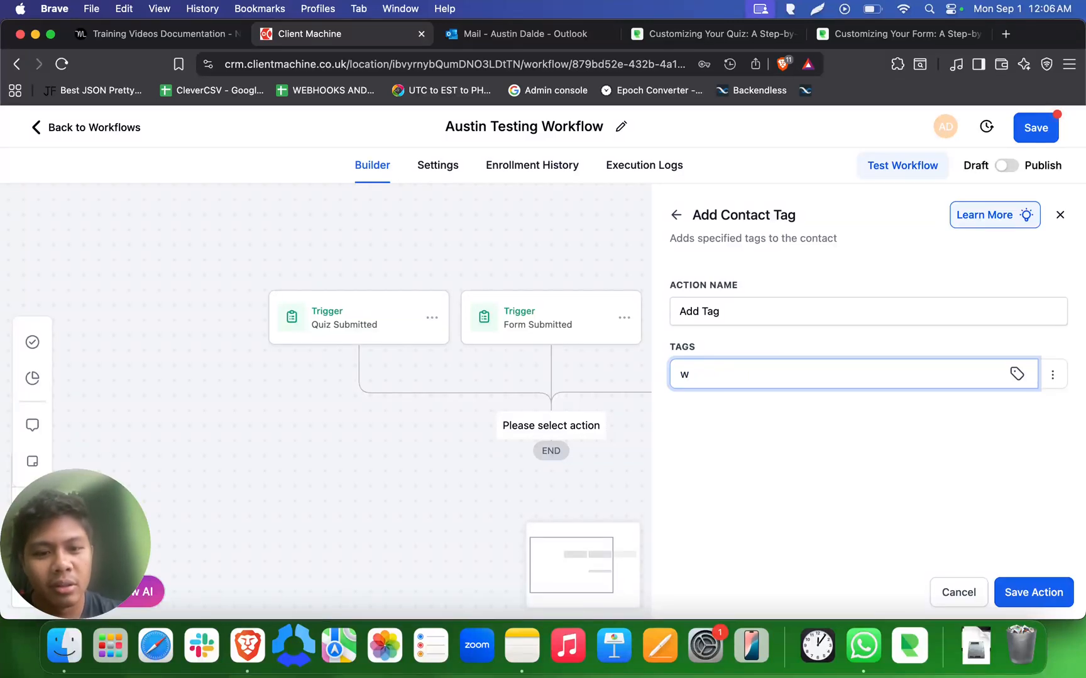
text(hatever I want)
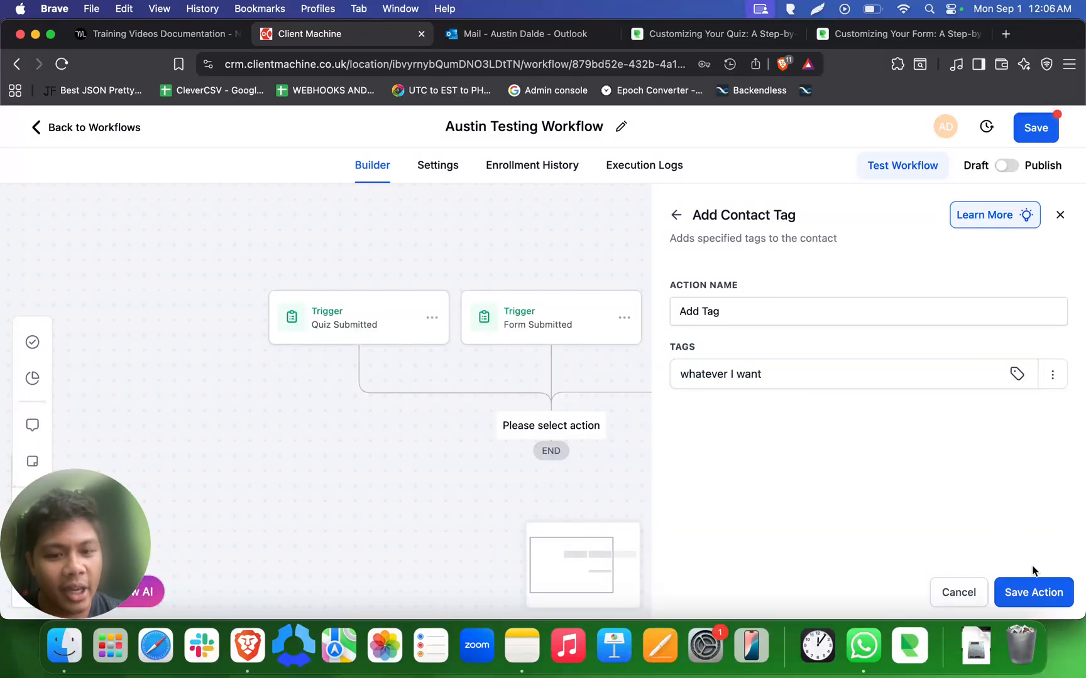
click(1028, 593)
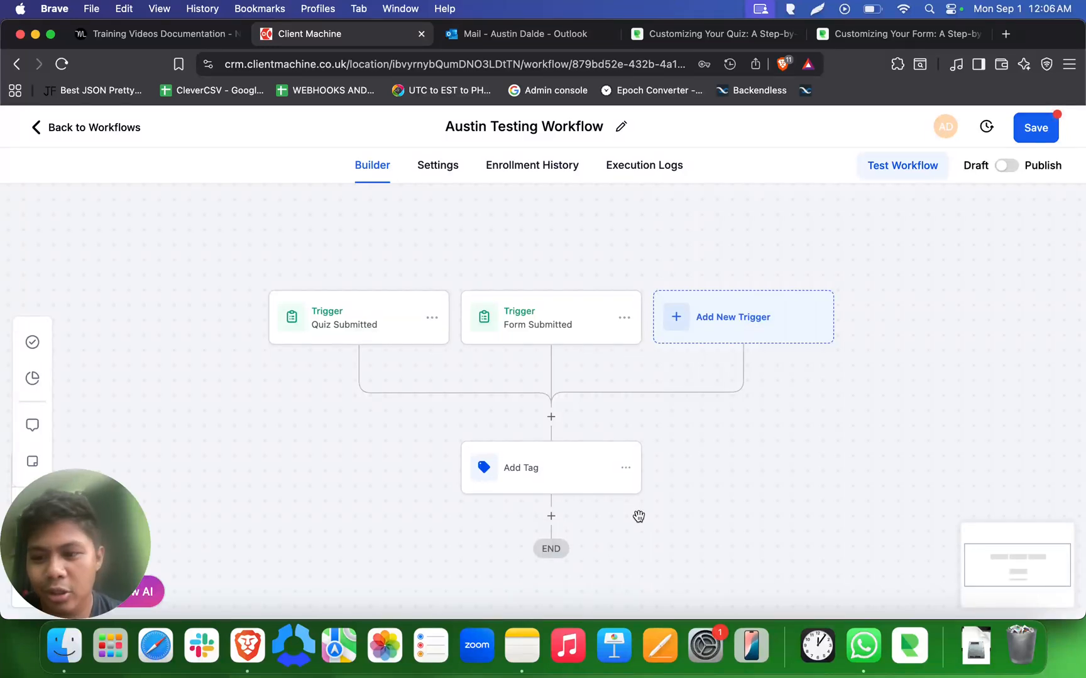
scroll(638, 516, down, 2)
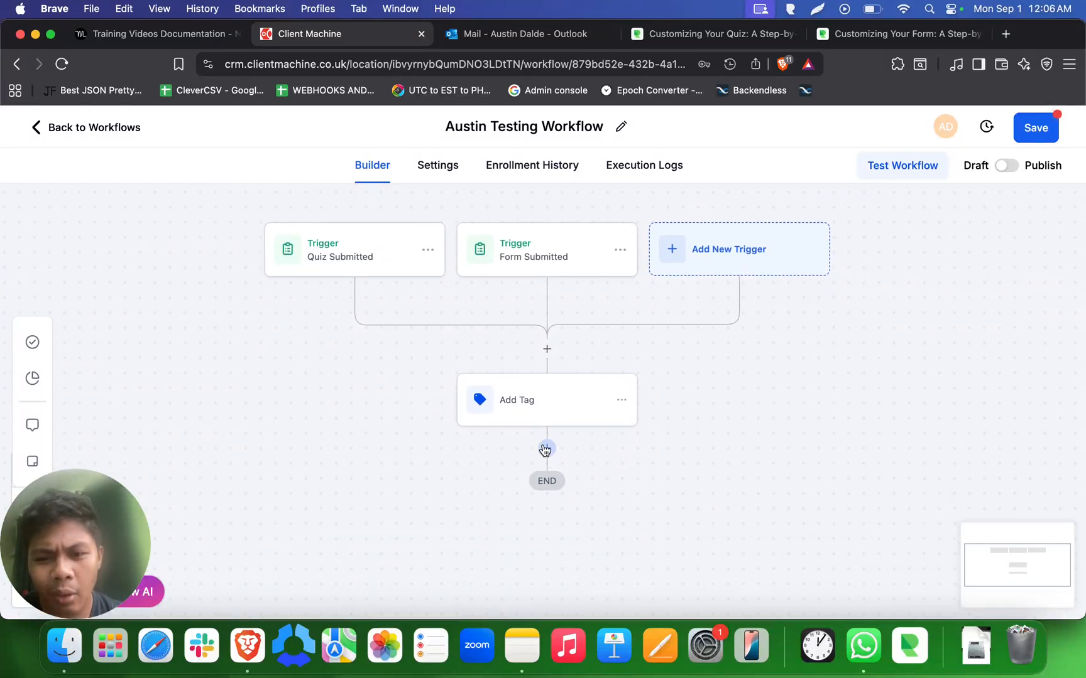
- Insert a Send Email action after Add Tag, found by searching actions for 'email'
click(545, 449)
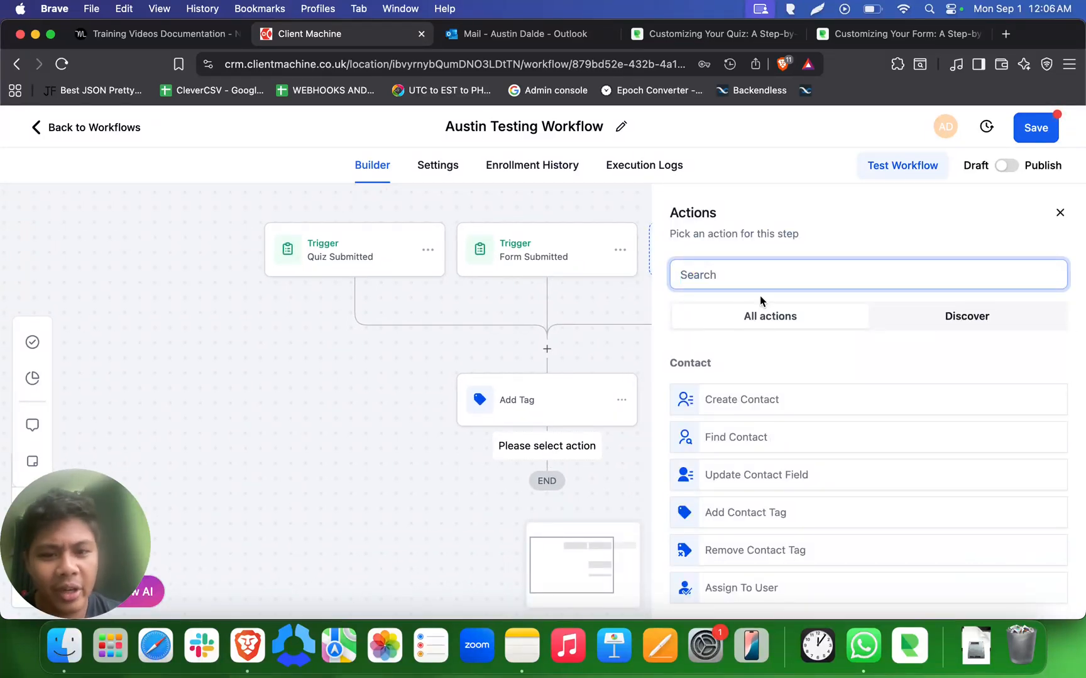
click(778, 283)
text(email)
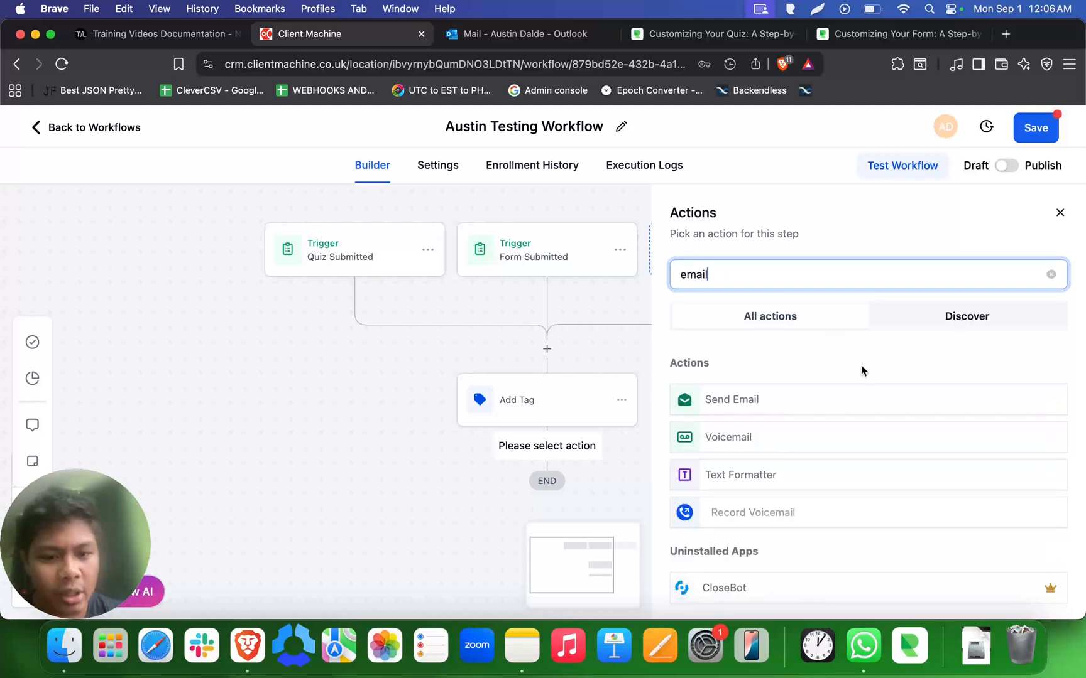
click(762, 404)
scroll(771, 424, down, 1)
scroll(771, 424, up, 1)
double_click(739, 332)
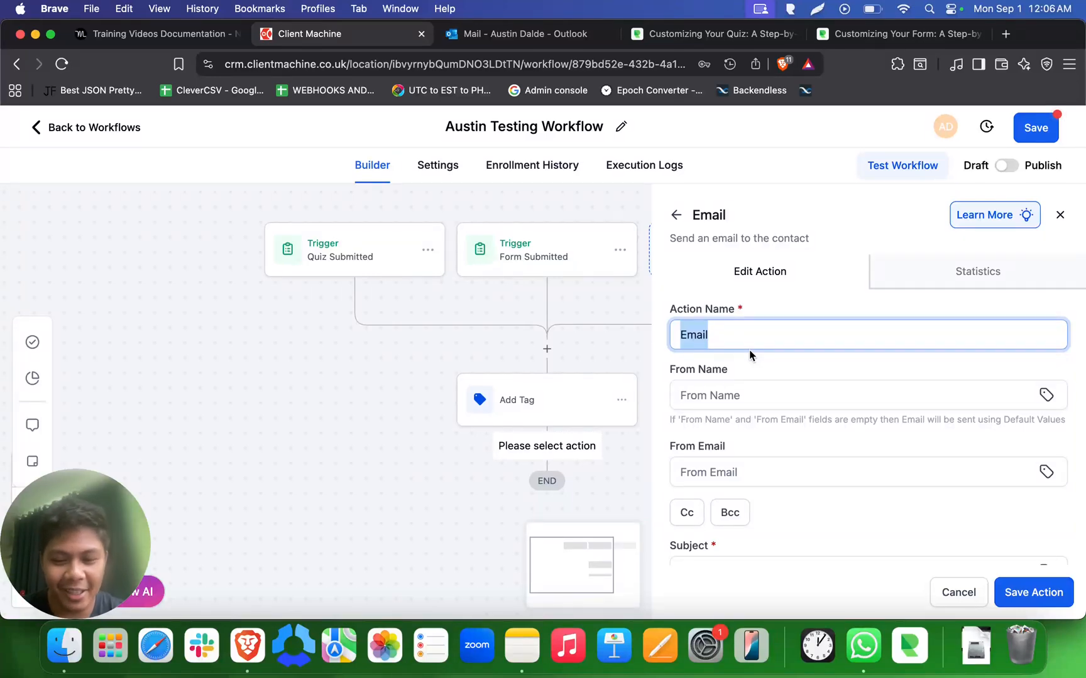
- Name the email action 'Thank you email for client'
text(Sending an)
text(emai)
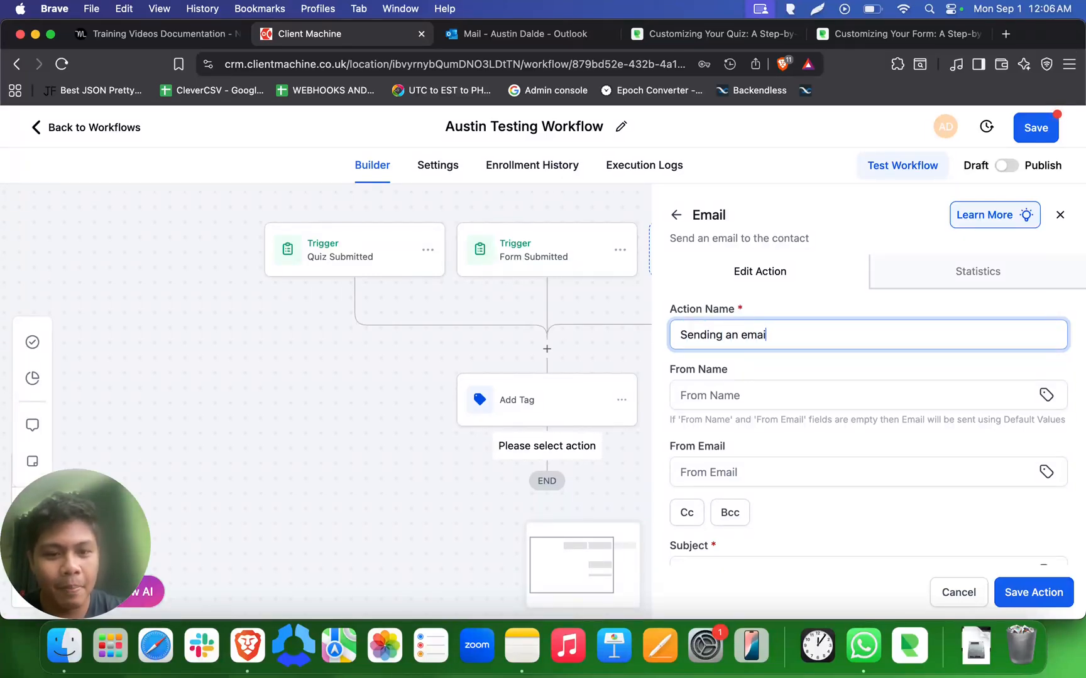
text(l to my clei)
text(ient )
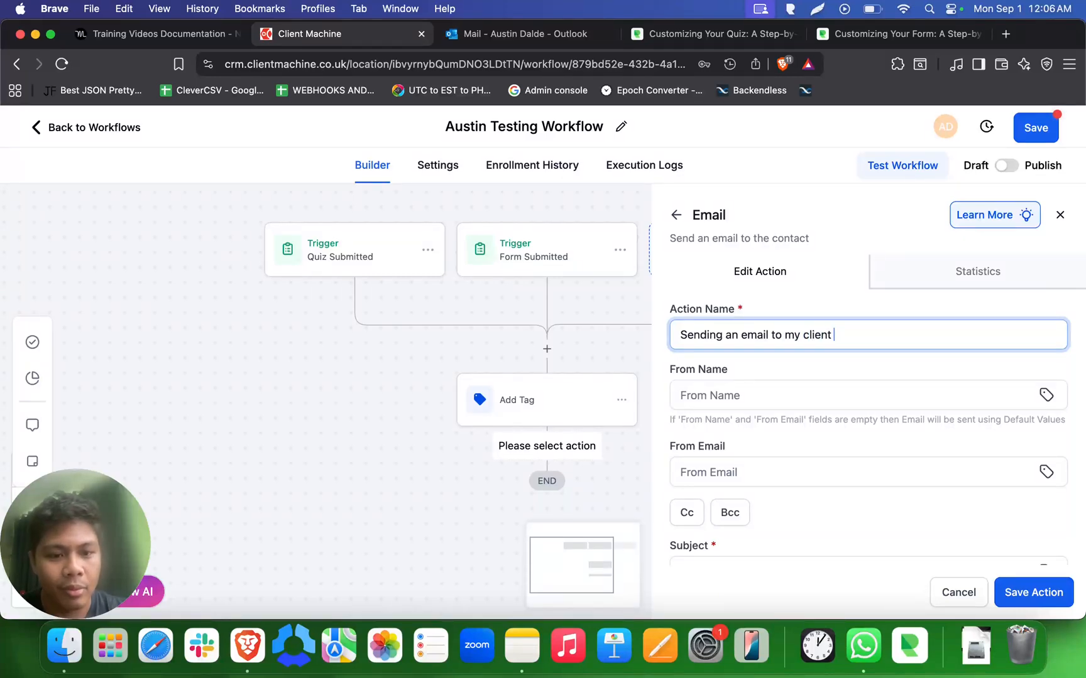
text(that they)
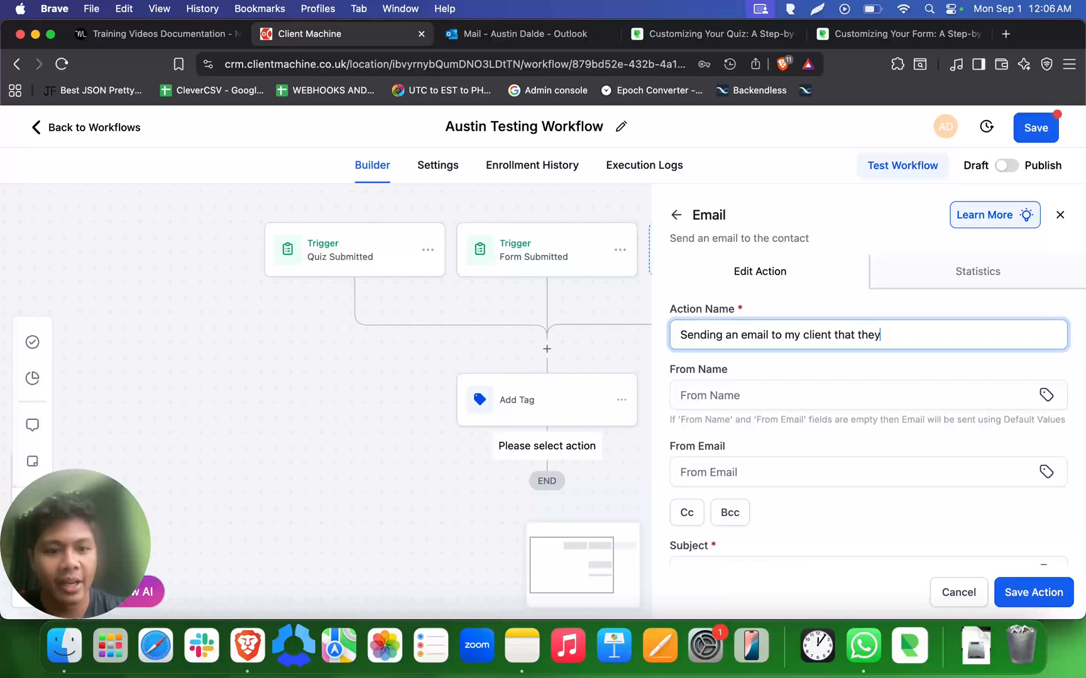
key(super+a)
text(T)
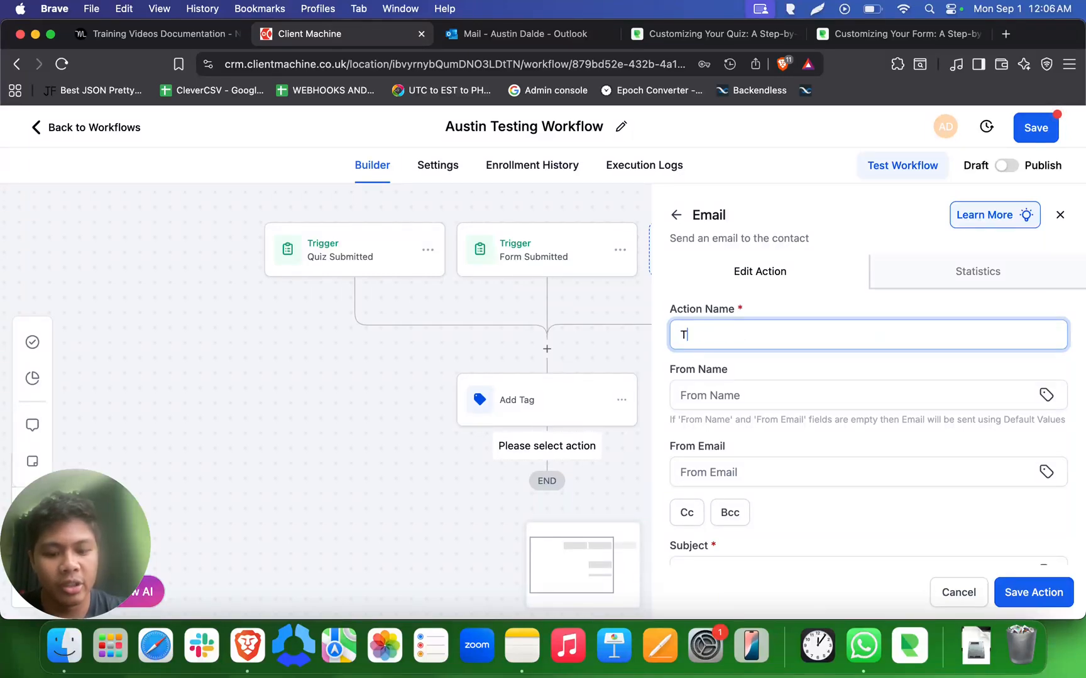
text(hank you email for cleint)
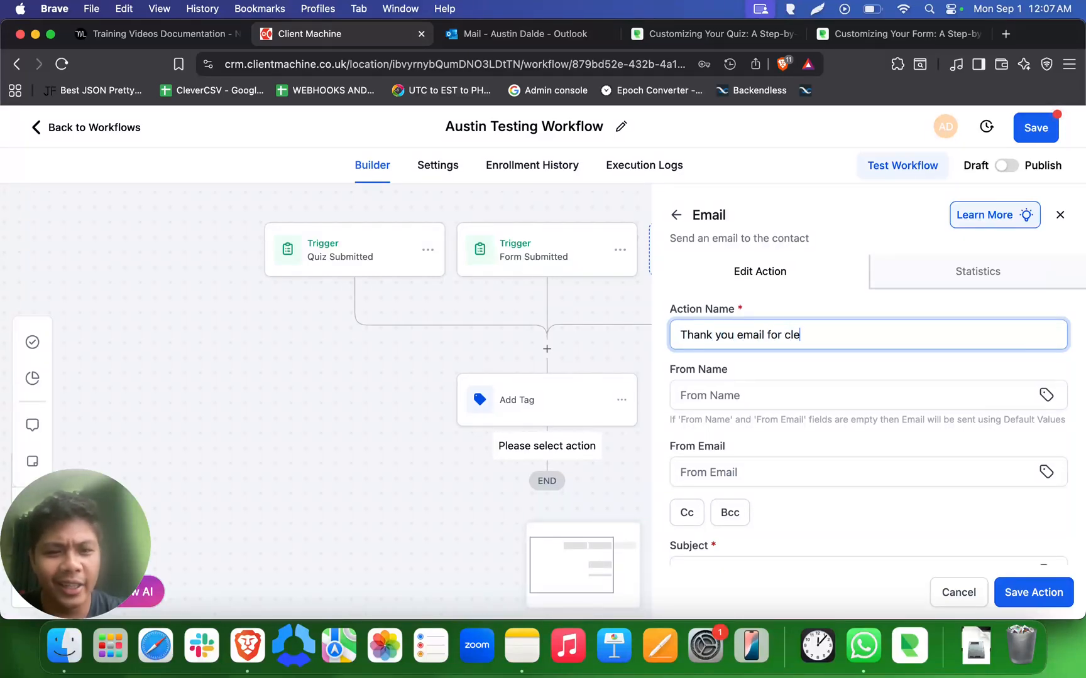
key(BackSpace)
text(ient)
click(820, 371)
- Set the email subject to 'This is a test email'
scroll(819, 371, down, 3)
click(761, 451)
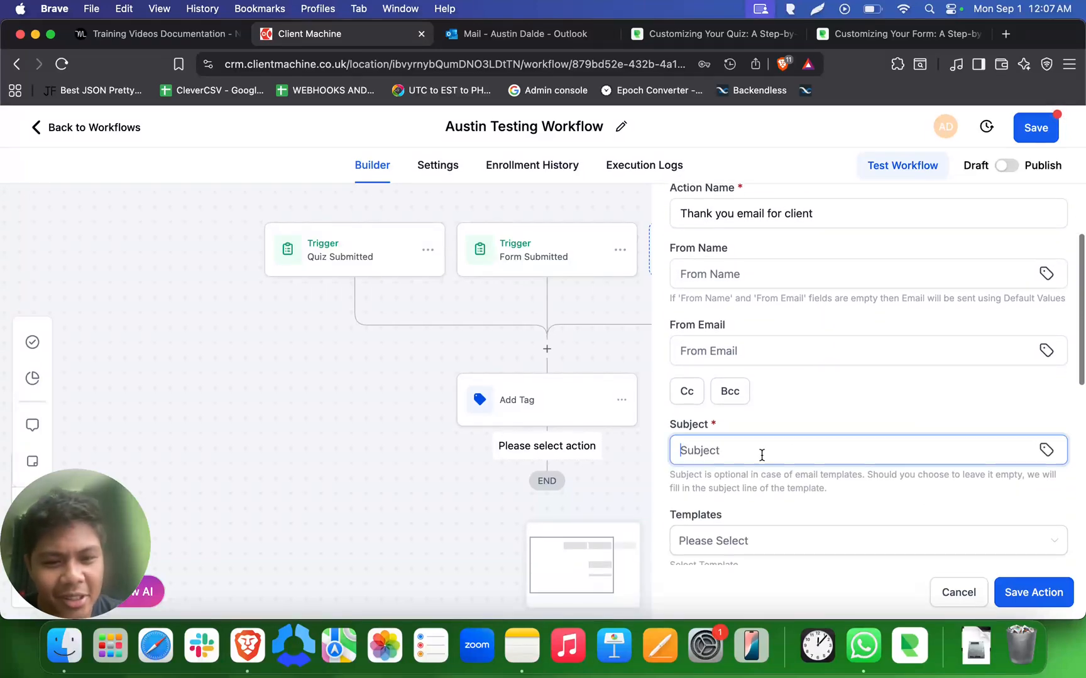
text(A)
key(BackSpace)
text(This is a)
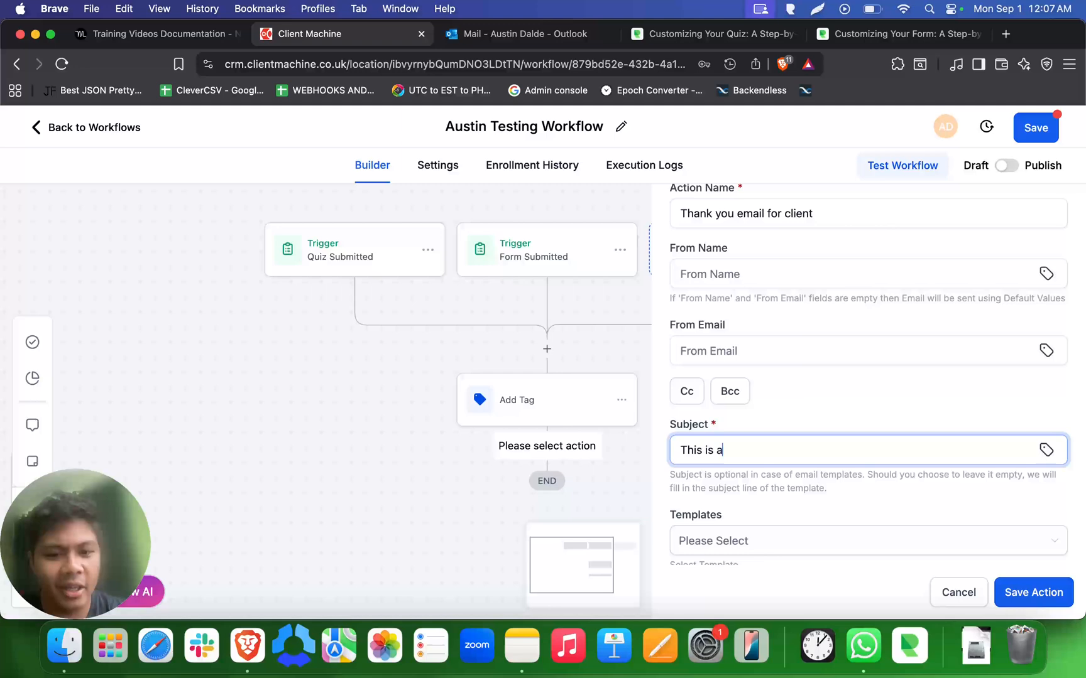
text( test email)
- Write the message 'Thanks for completing my form/quiz. this is a test email'
scroll(812, 393, down, 5)
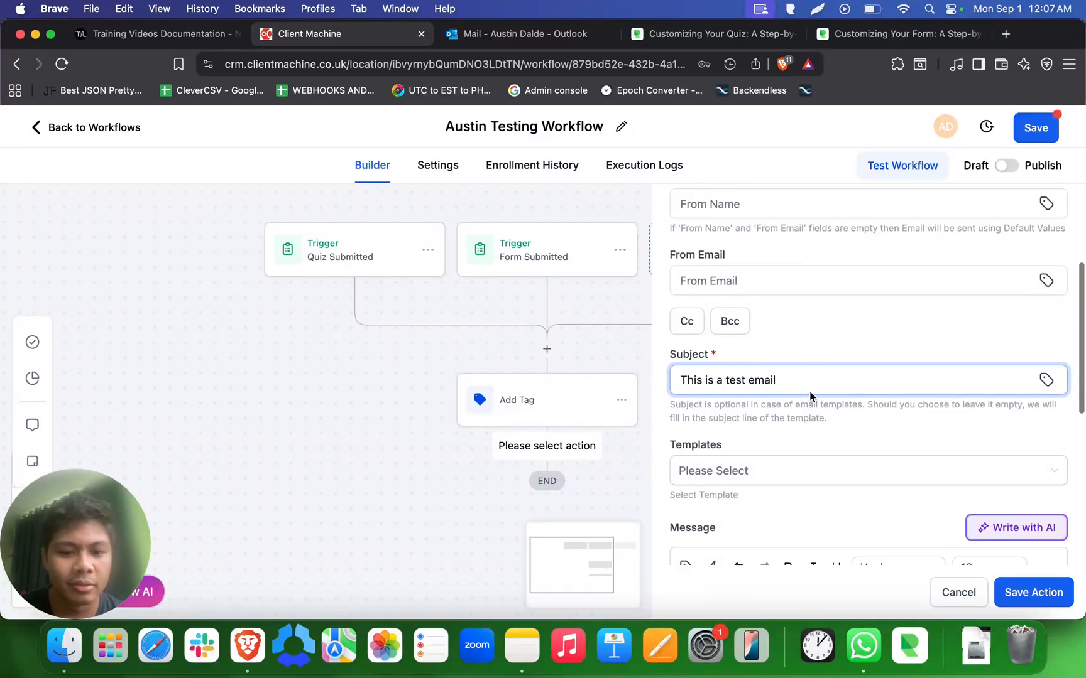
click(741, 451)
text(Thanks )
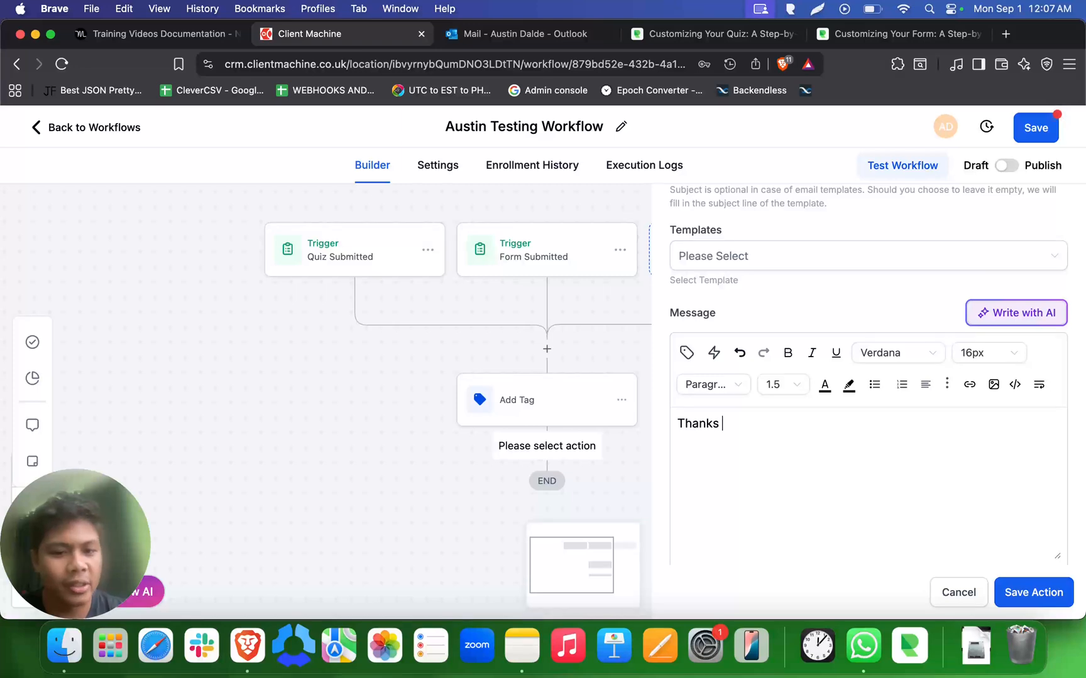
text(for completing)
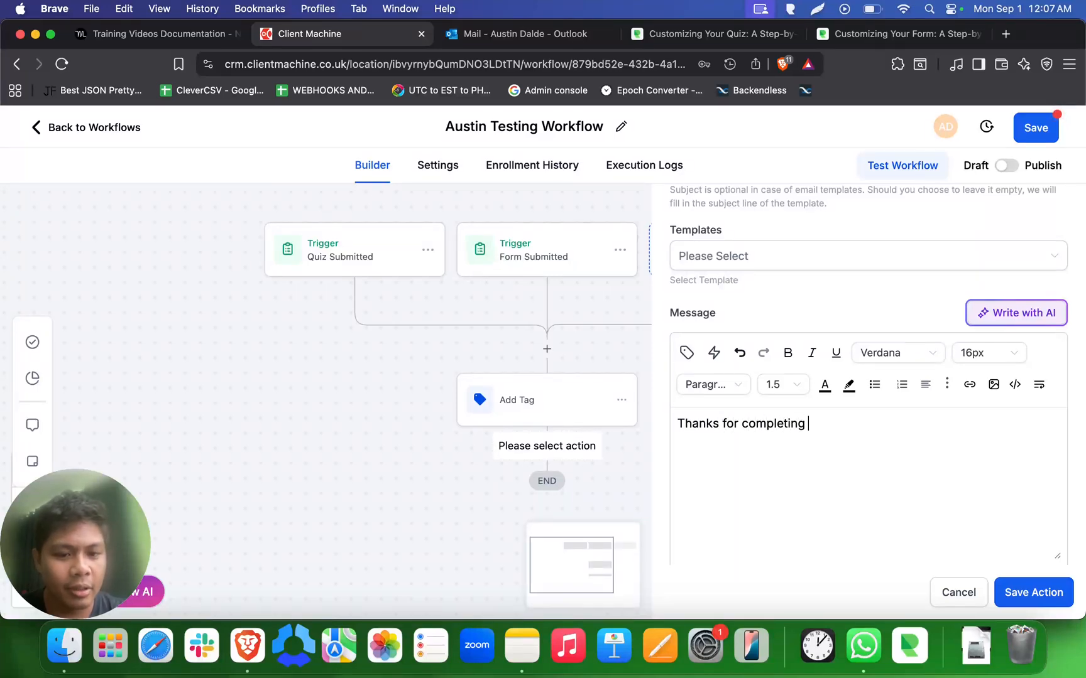
text( my form/q)
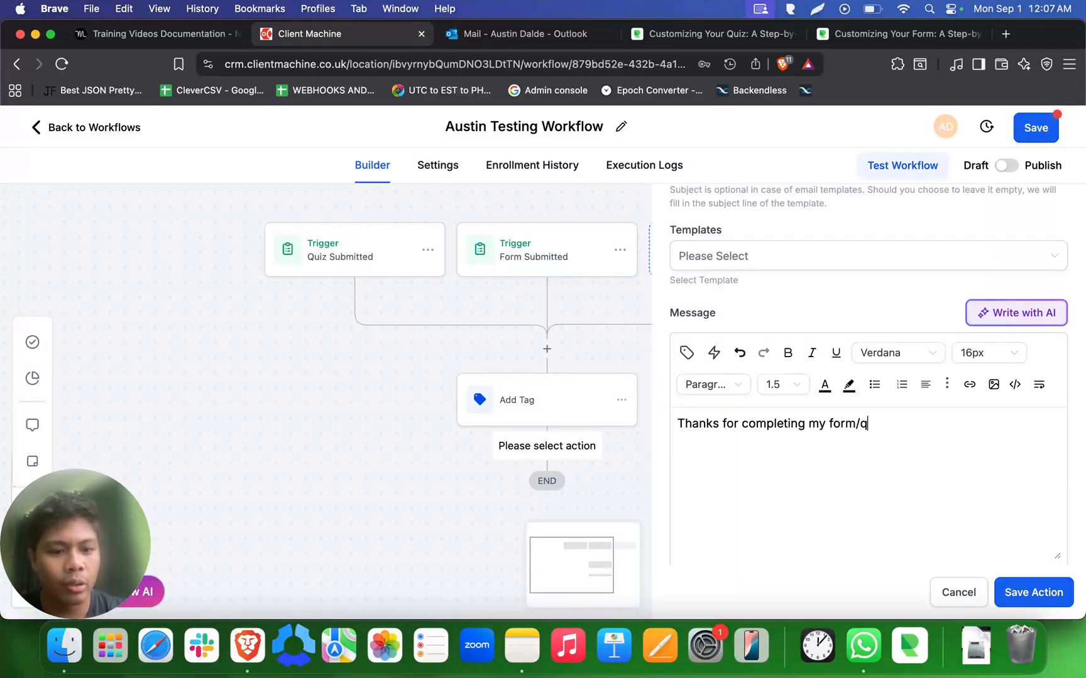
text(uiz. this is a test email)
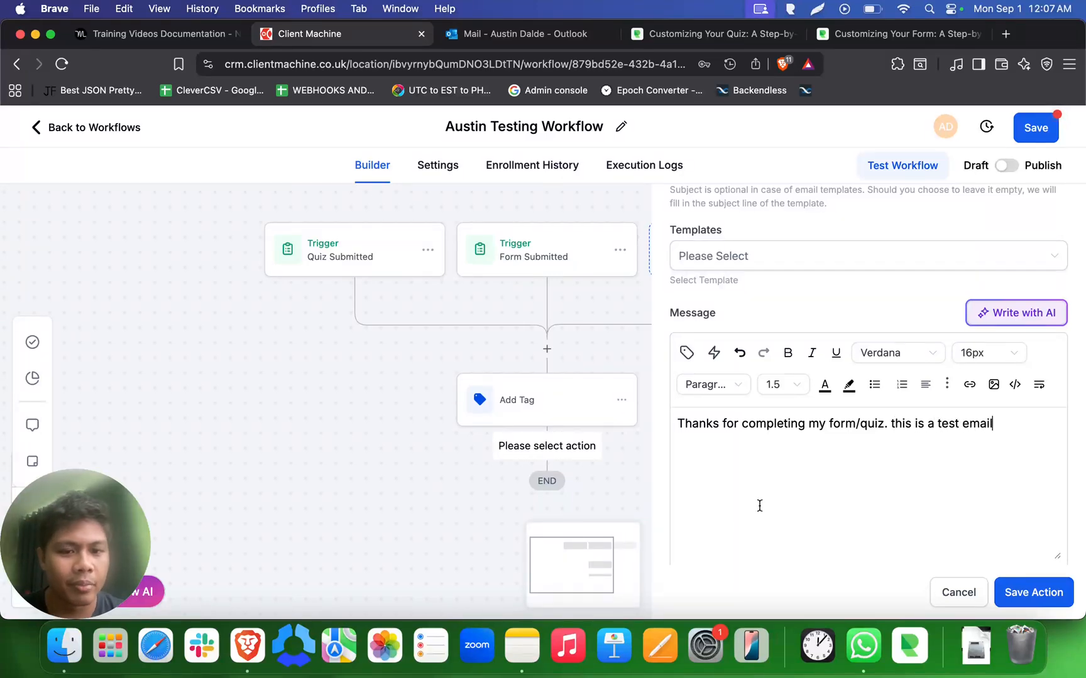
scroll(759, 506, down, 5)
scroll(759, 506, up, 6)
scroll(761, 508, down, 6)
- Enter a test recipient e-mail address in Test Emails
click(760, 530)
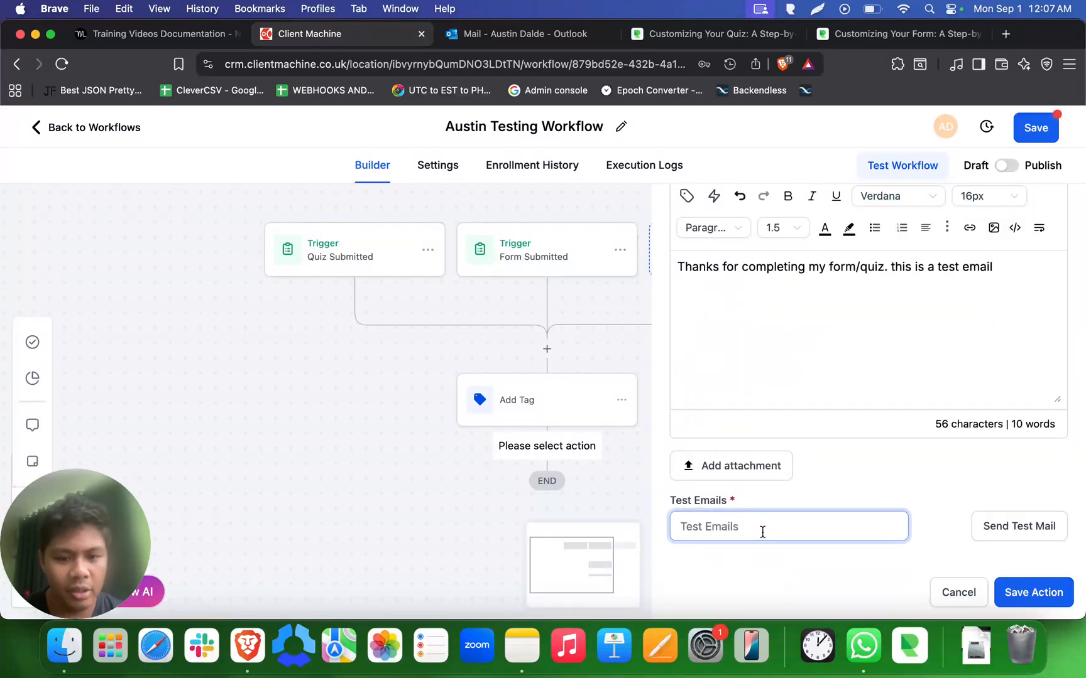
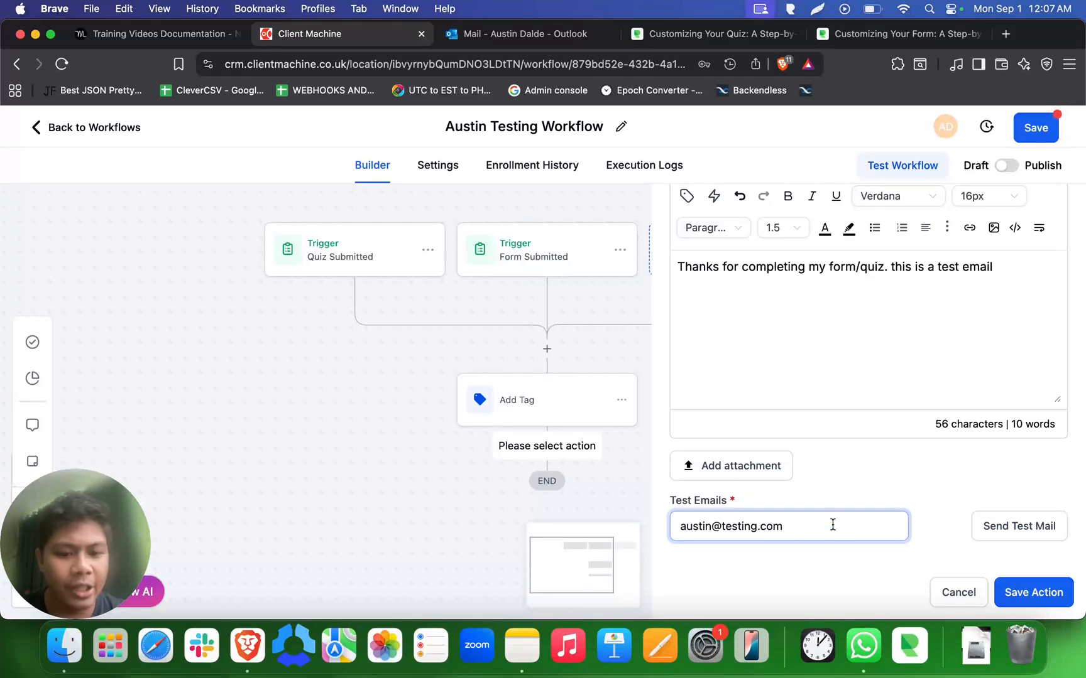
triple_click(833, 525)
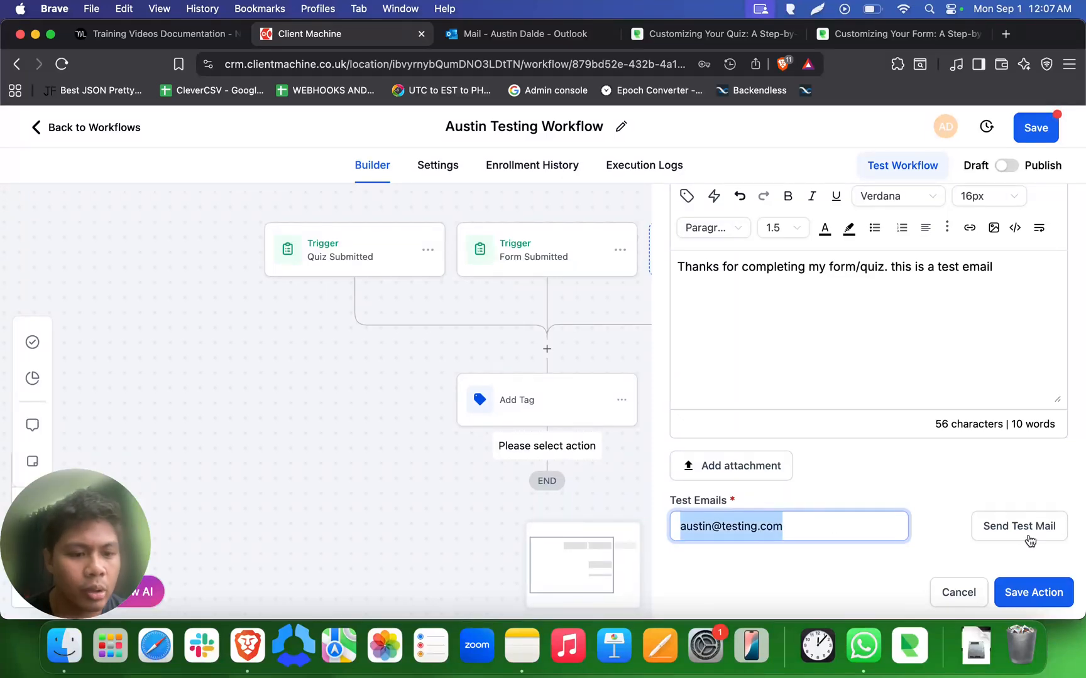
click(967, 531)
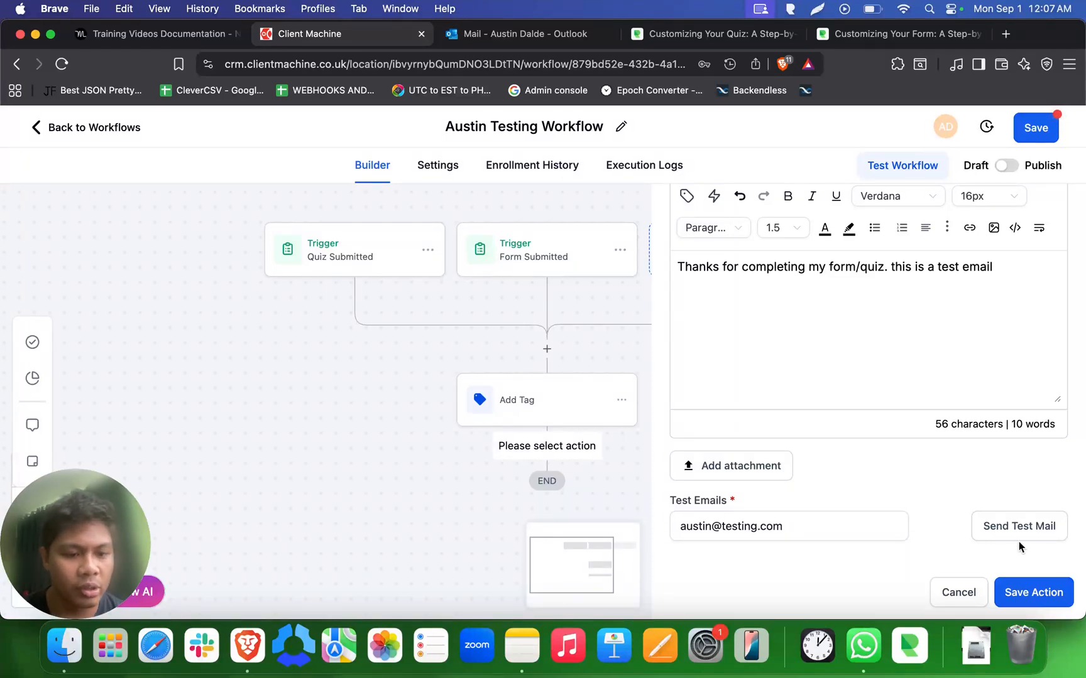
- Review the message text and save the email step into the workflow
scroll(858, 380, up, 2)
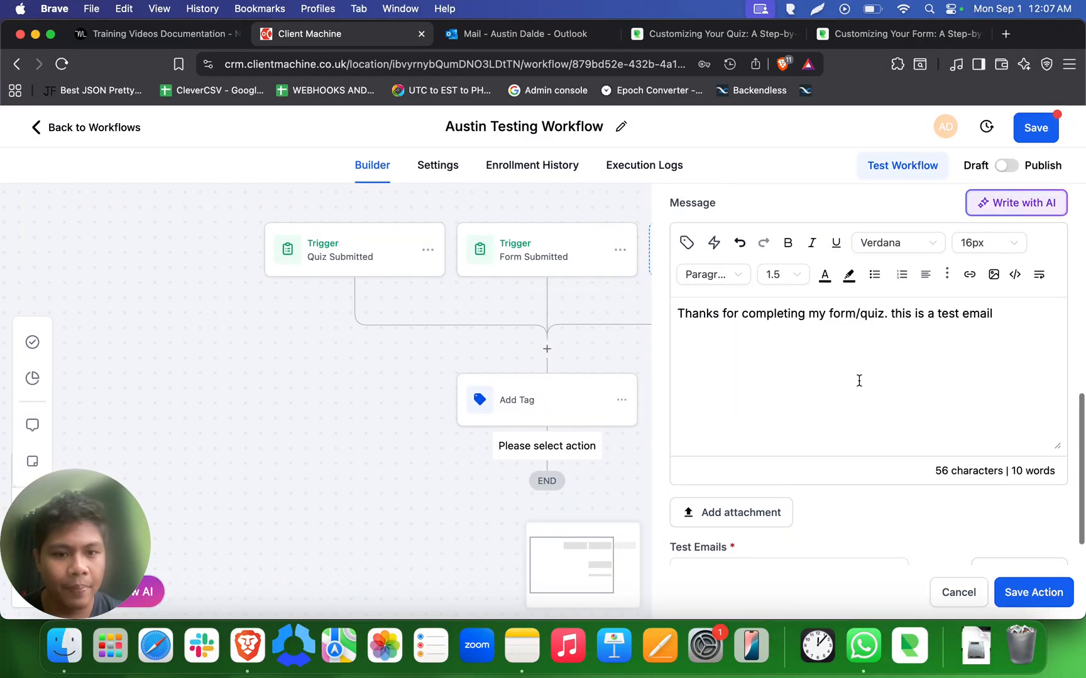
triple_click(814, 315)
scroll(871, 481, down, 1)
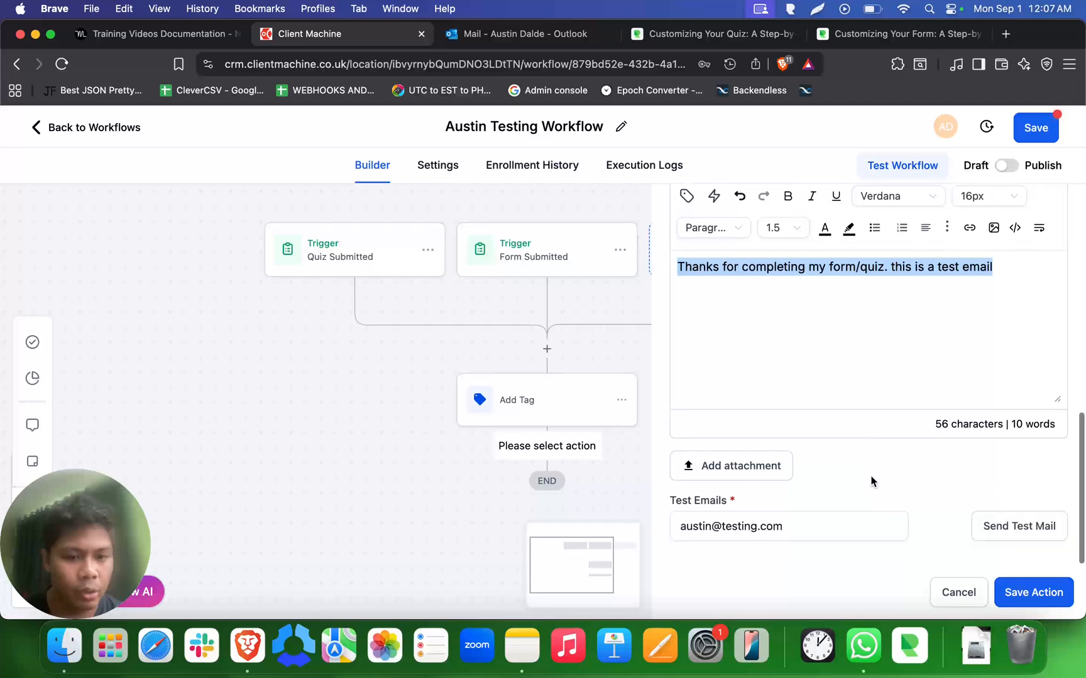
click(831, 542)
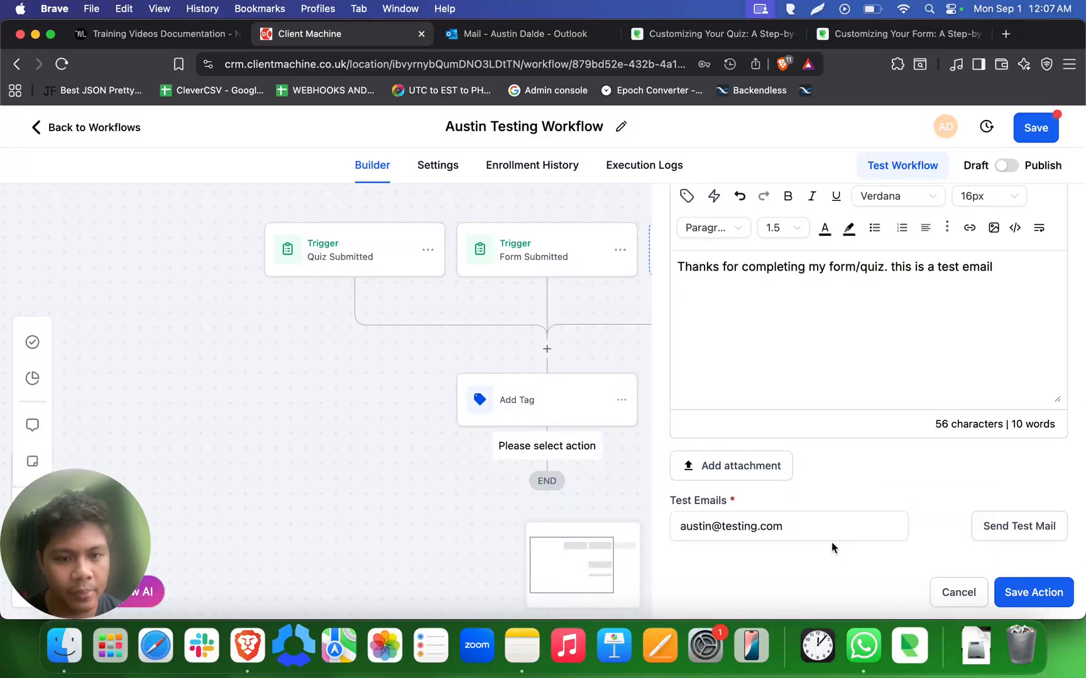
scroll(835, 431, up, 1)
scroll(834, 431, up, 2)
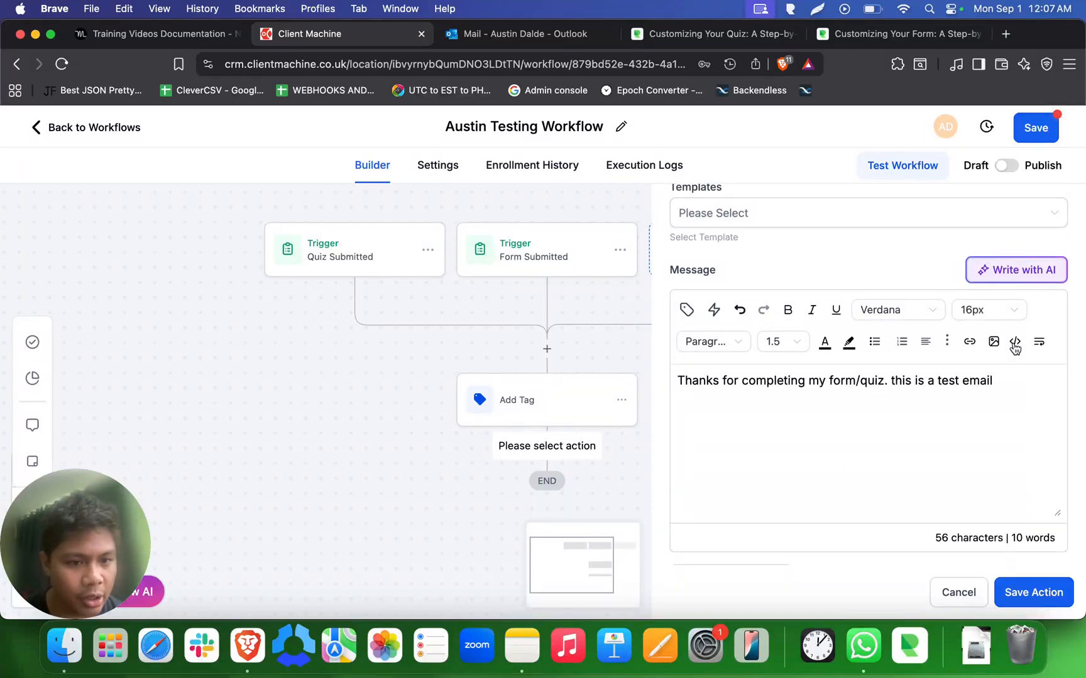
triple_click(993, 381)
scroll(971, 397, down, 3)
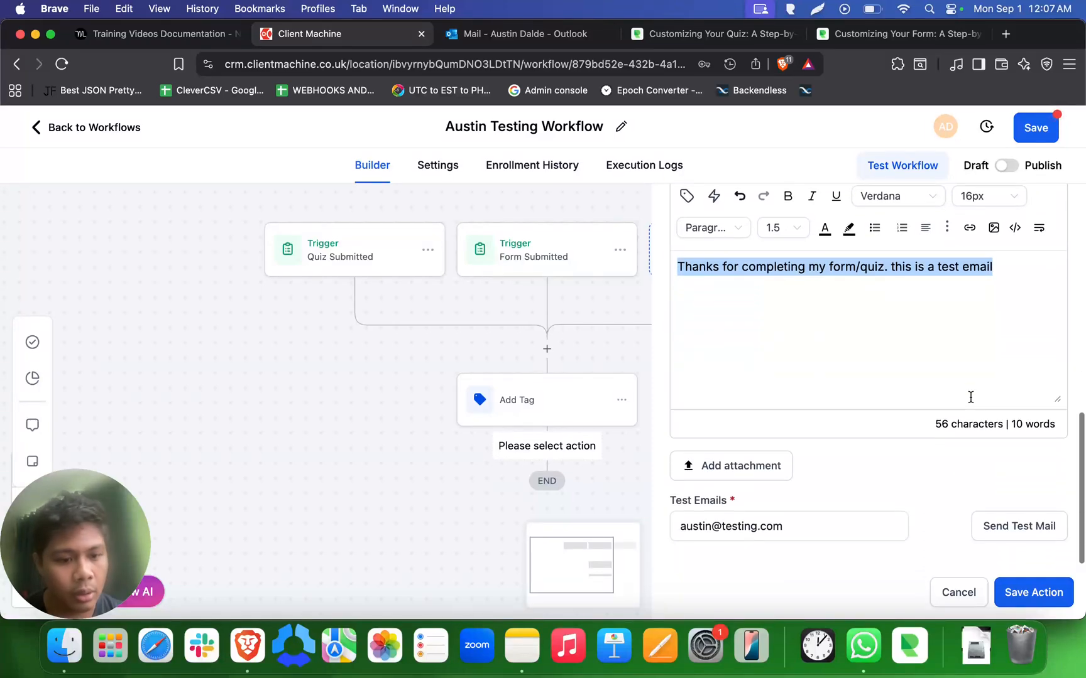
click(1030, 589)
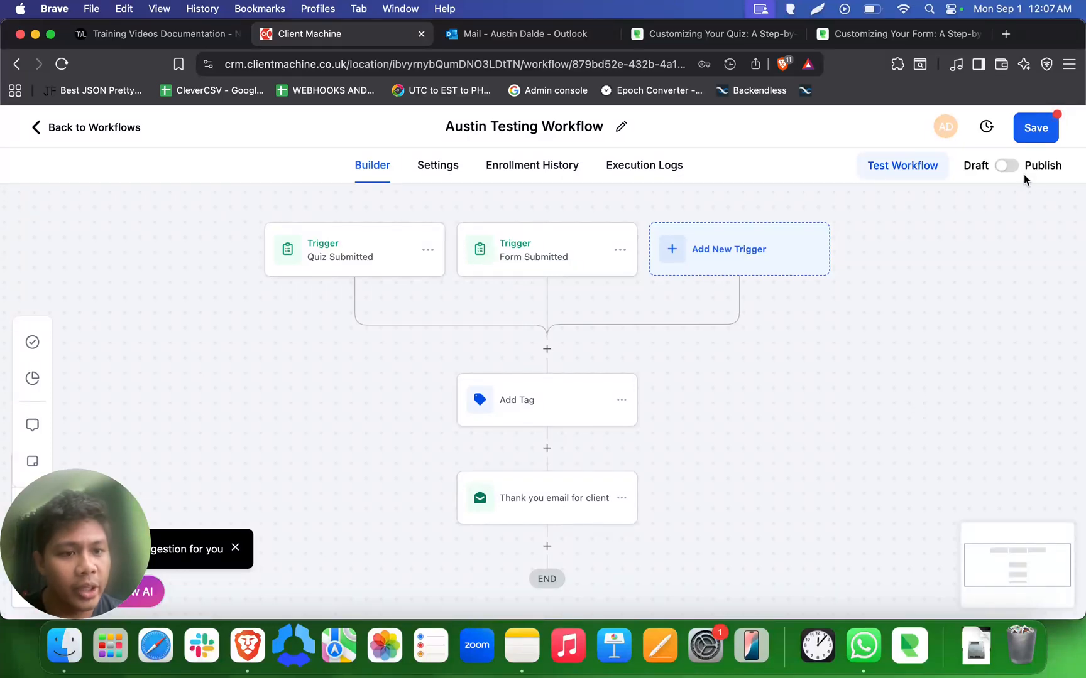
- Switch the workflow from Draft to Publish, save it, and dismiss the confirmation
click(1008, 167)
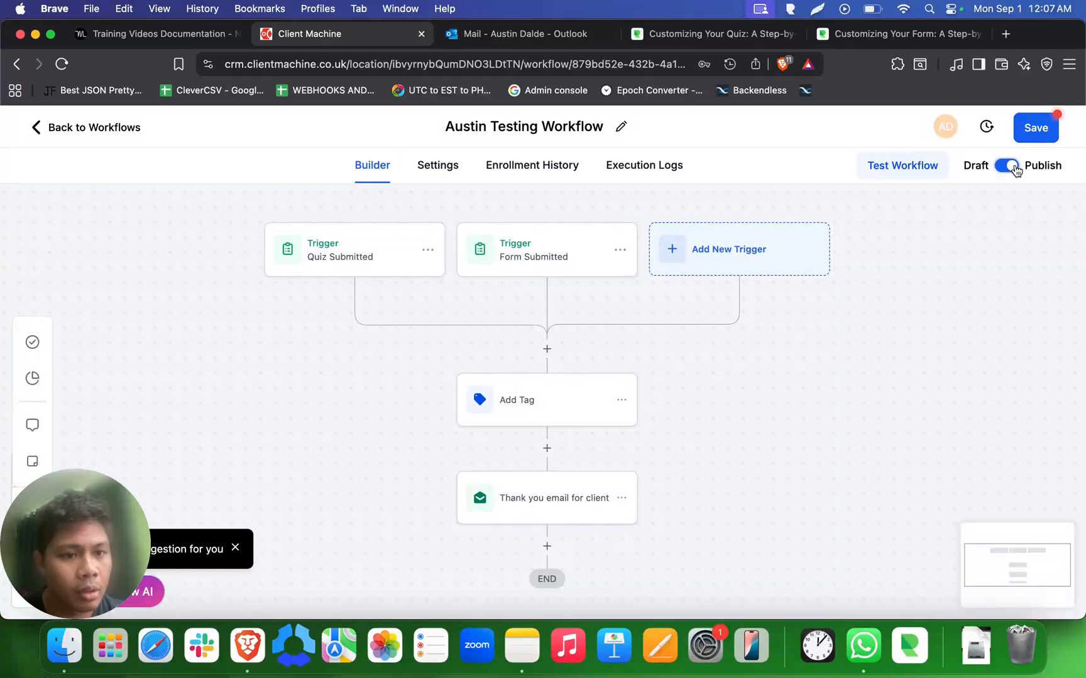
click(1045, 139)
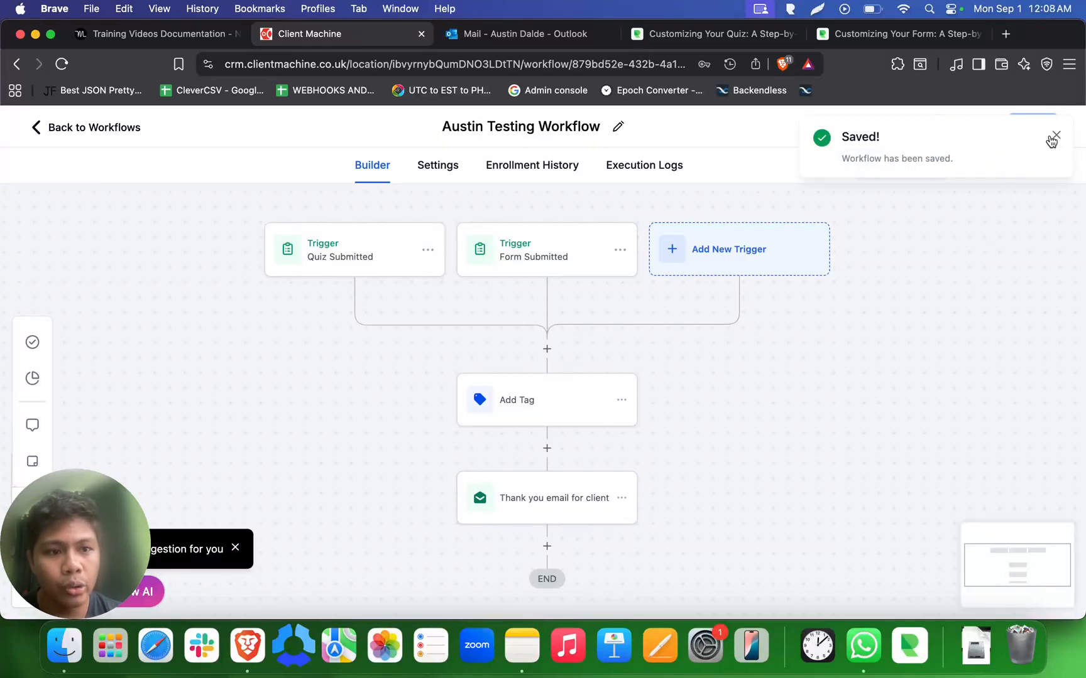
click(1057, 136)
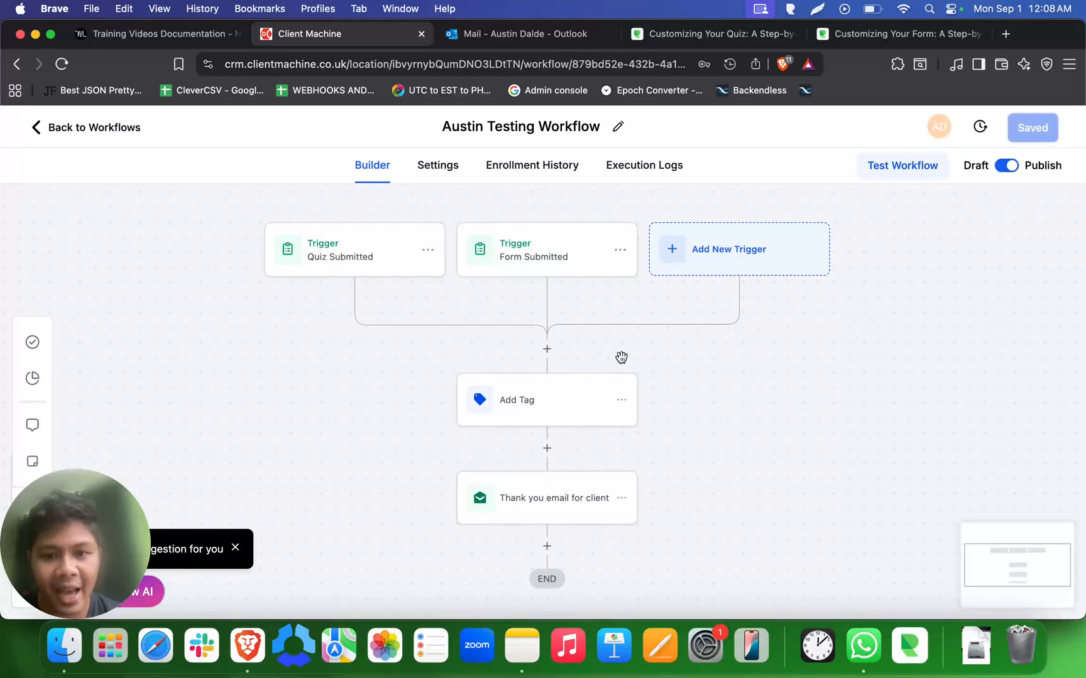
- Review the Add Tag and thank-you email step settings, then close the panel
click(569, 402)
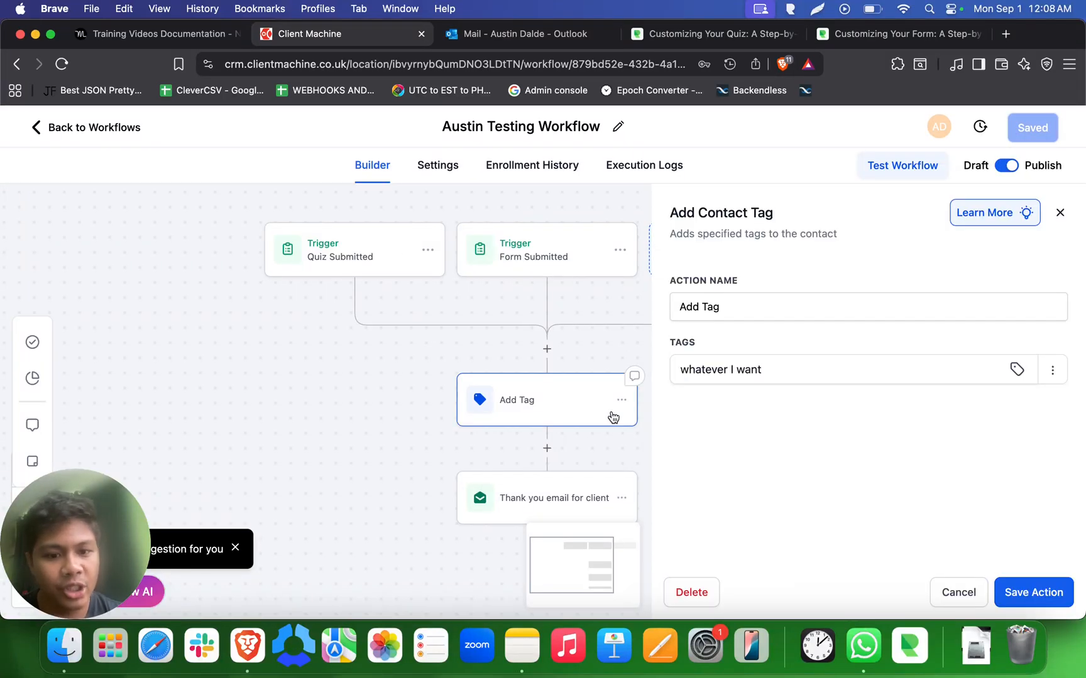
click(572, 495)
click(583, 412)
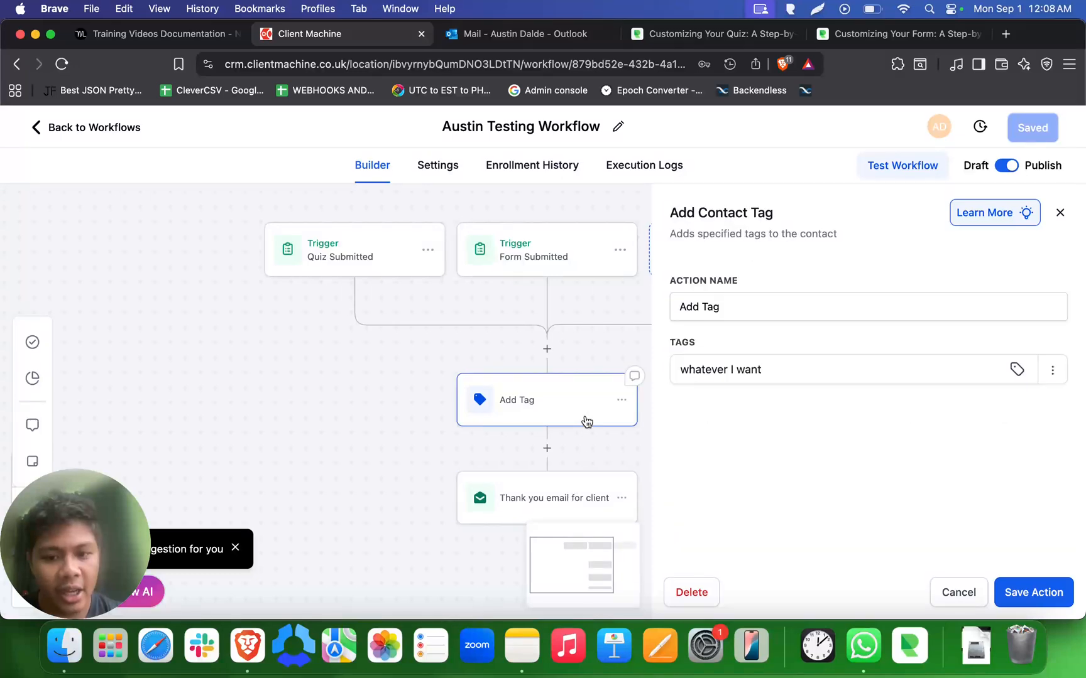
click(572, 489)
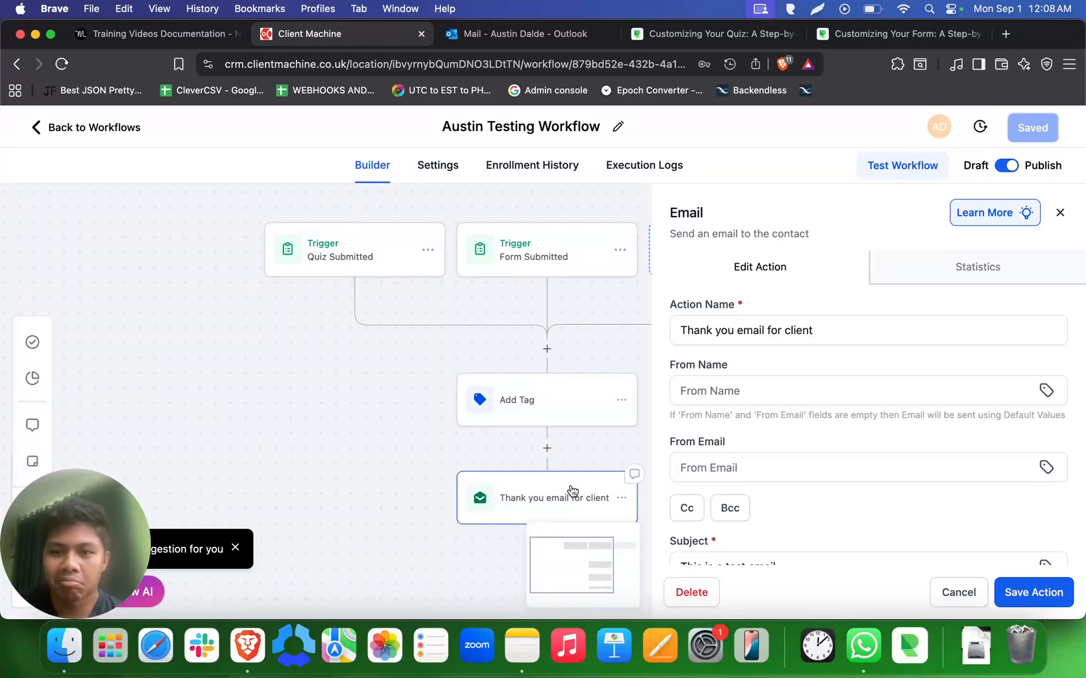
click(1059, 214)
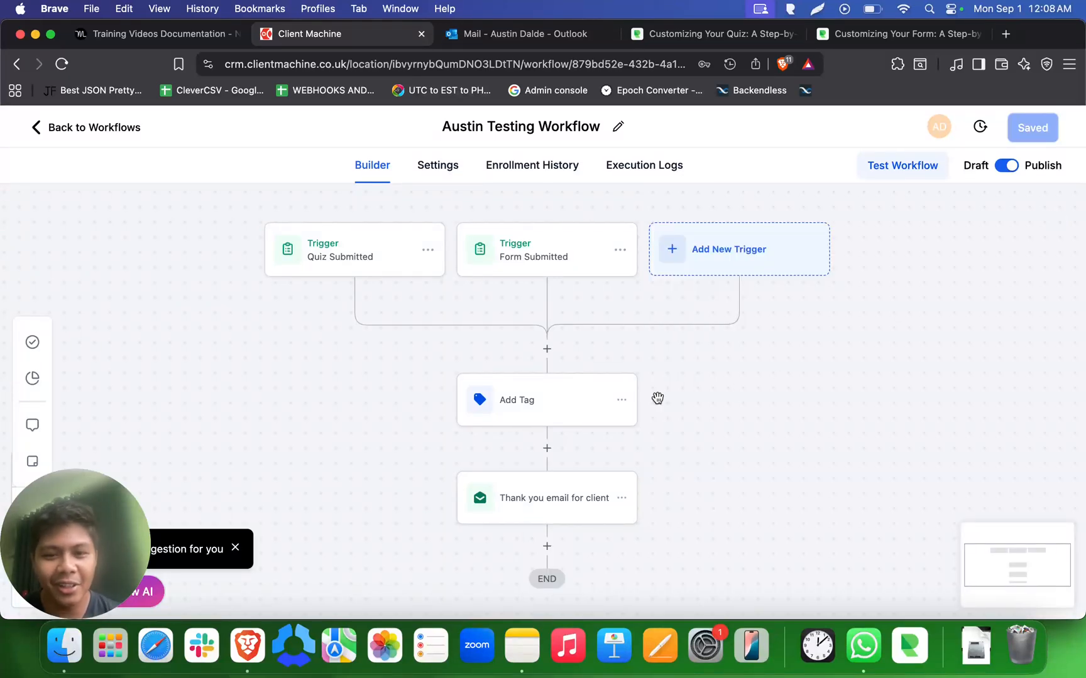
- Open the action list for a new step after the thank-you email
scroll(656, 398, down, 3)
click(551, 419)
scroll(799, 370, down, 10)
scroll(800, 369, up, 10)
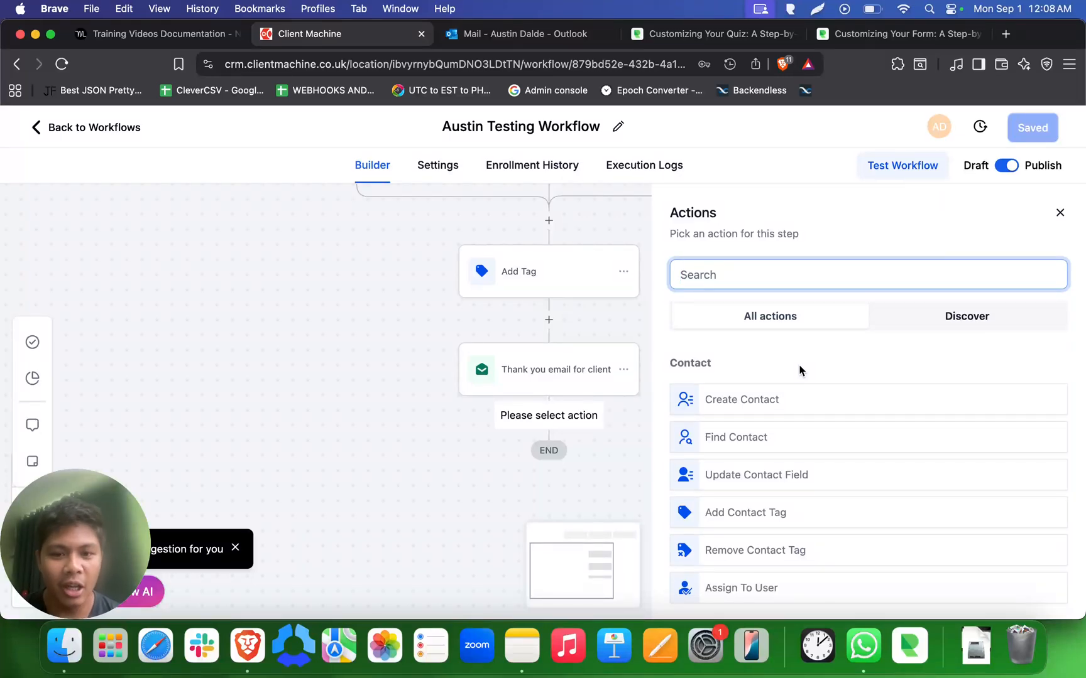
- Close the Actions list unused and pan the canvas back to the triggers
scroll(796, 468, down, 10)
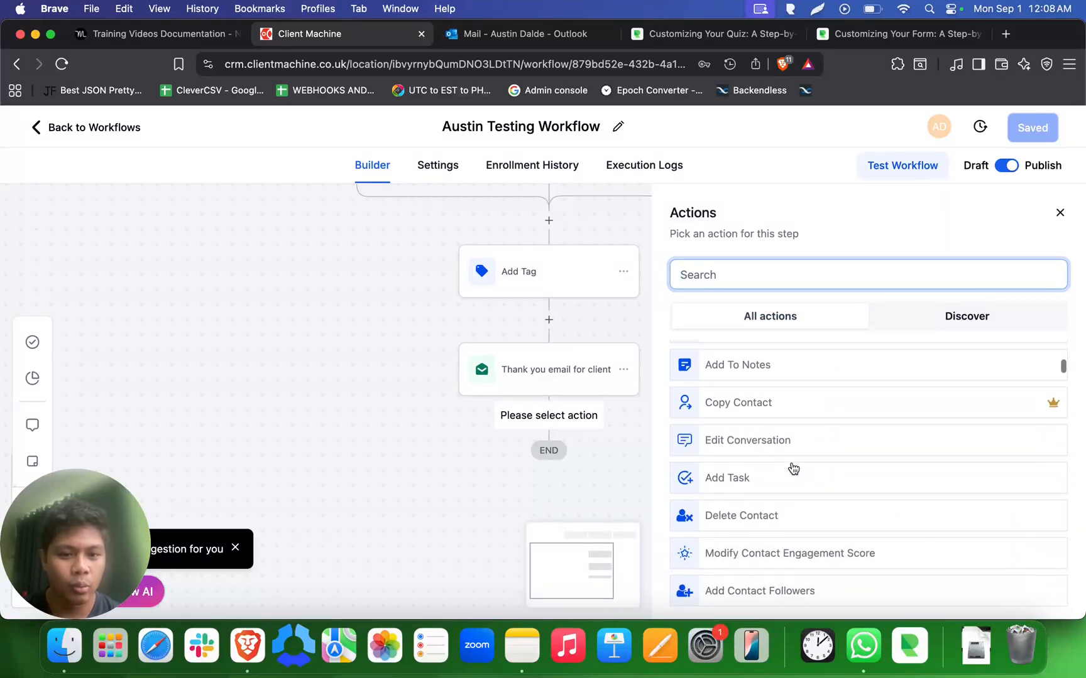
scroll(794, 469, down, 15)
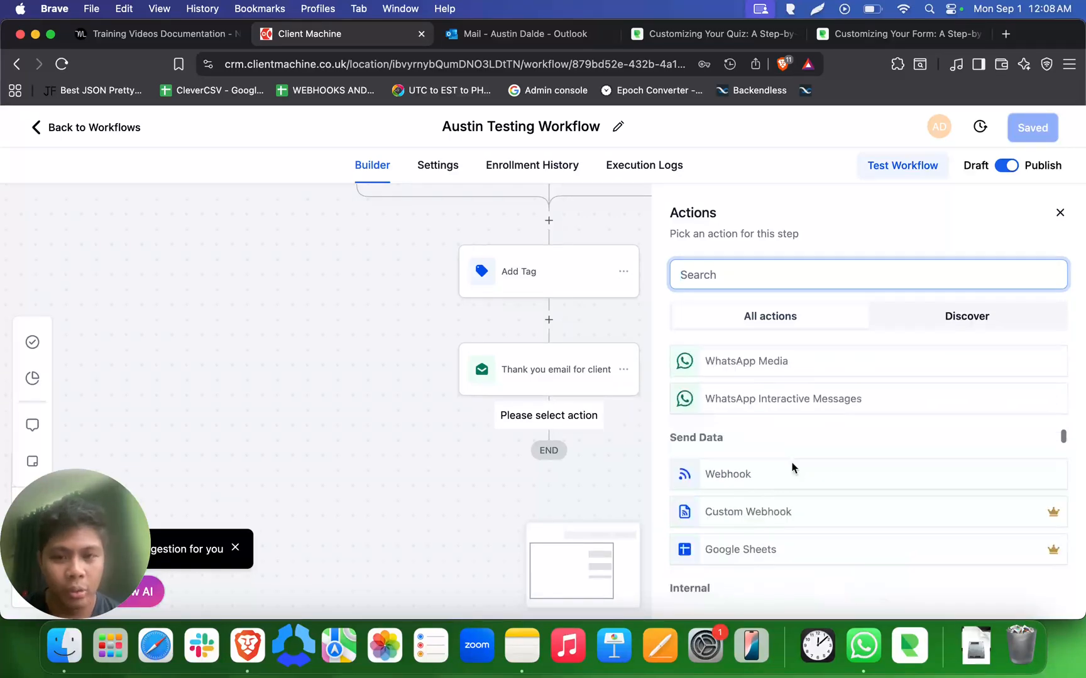
scroll(713, 462, up, 20)
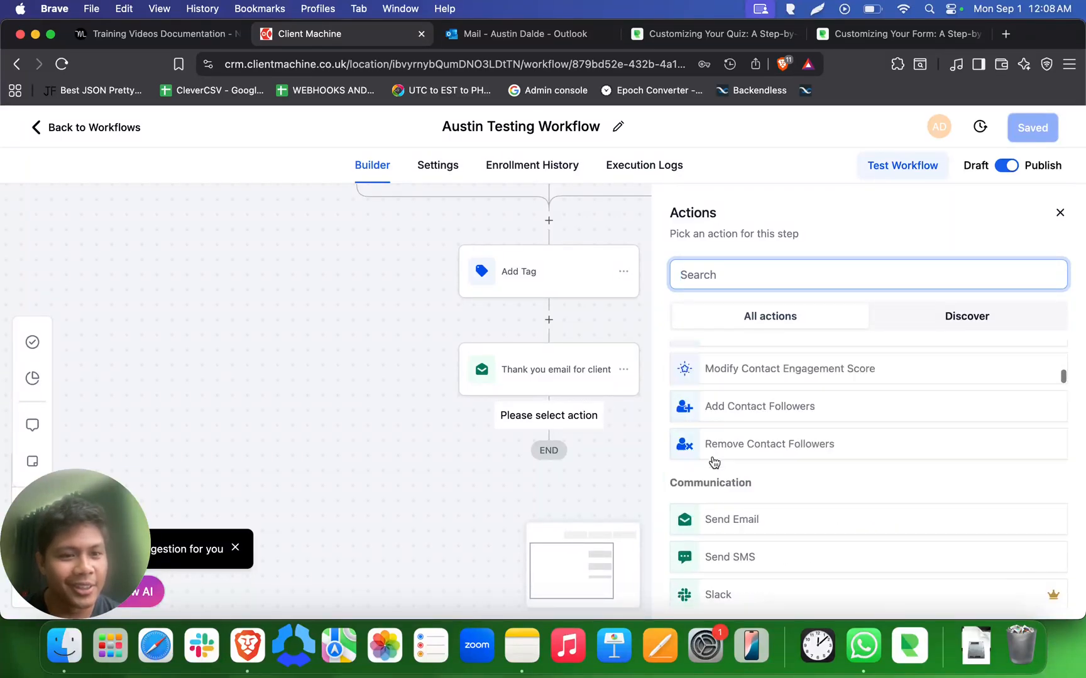
click(1059, 213)
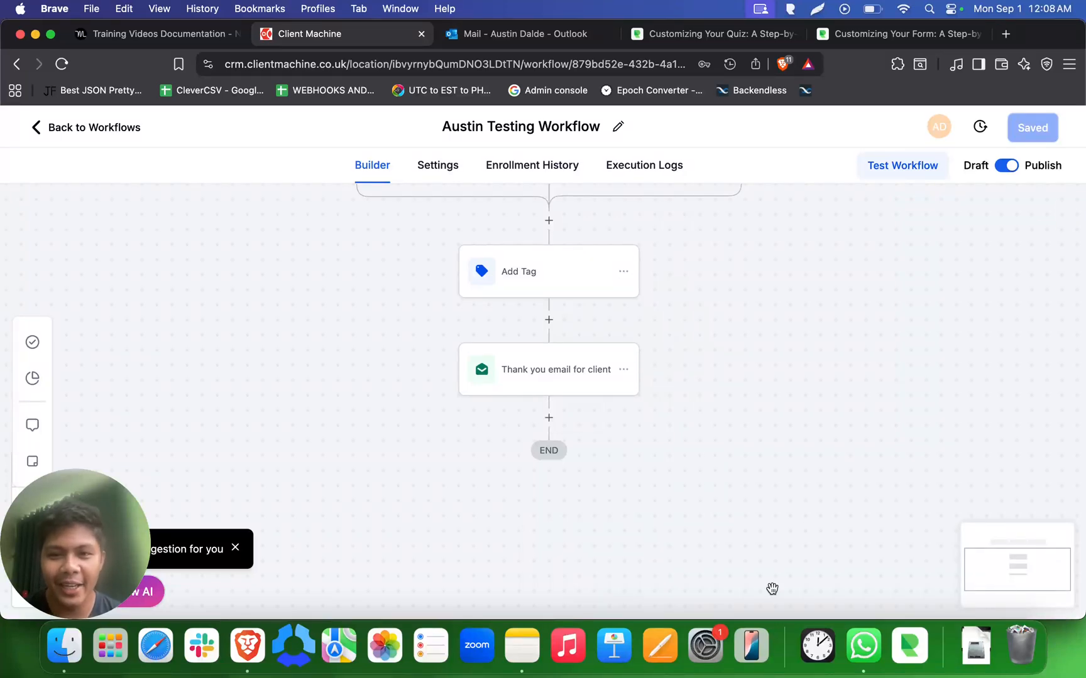
drag(763, 334, 755, 456)
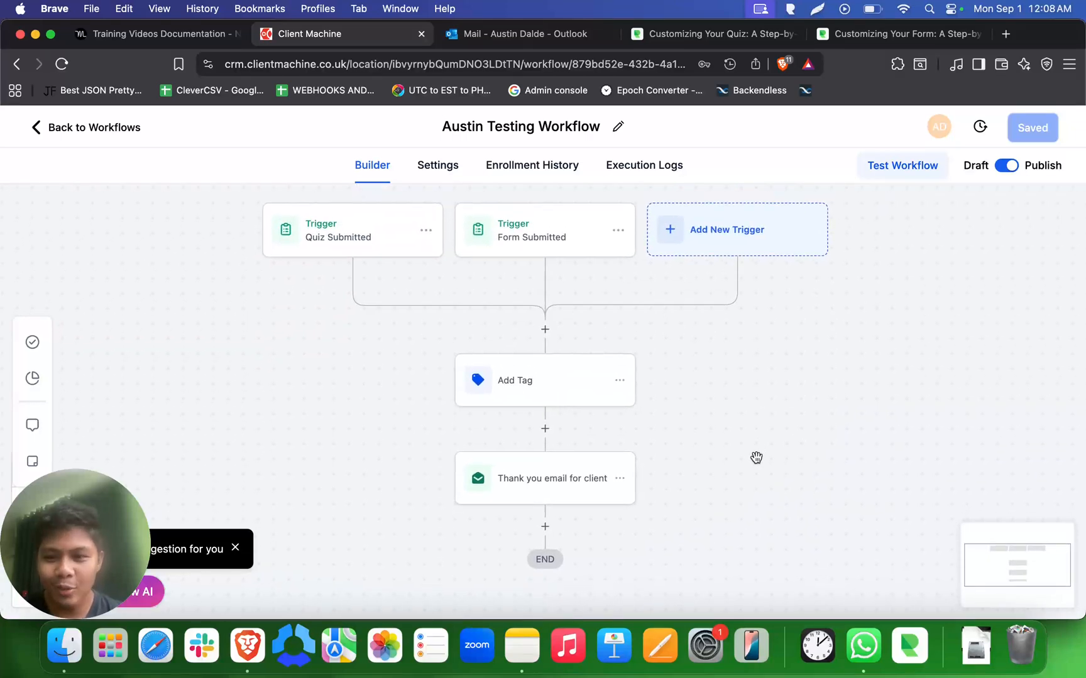